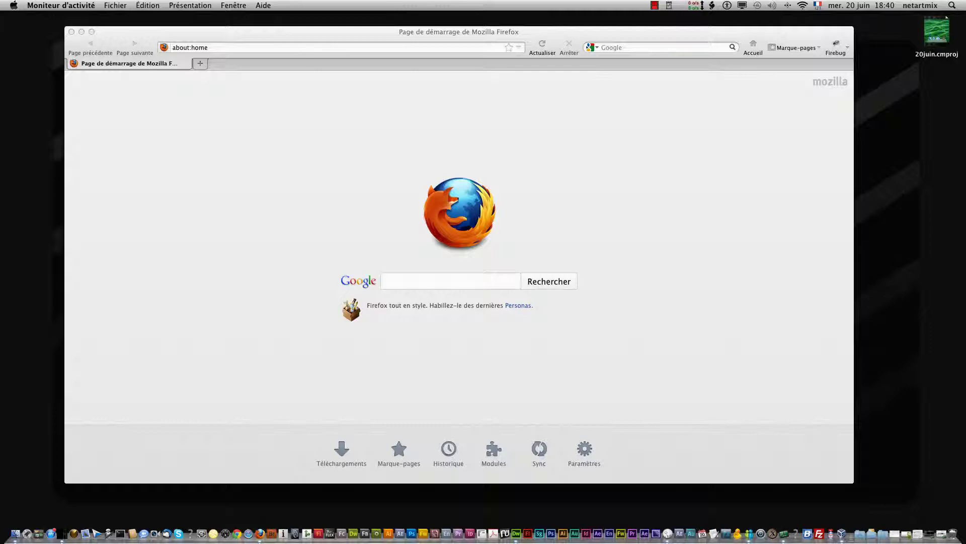
Search Google for 'mythubuttu' from the Firefox start page
key(super+q)
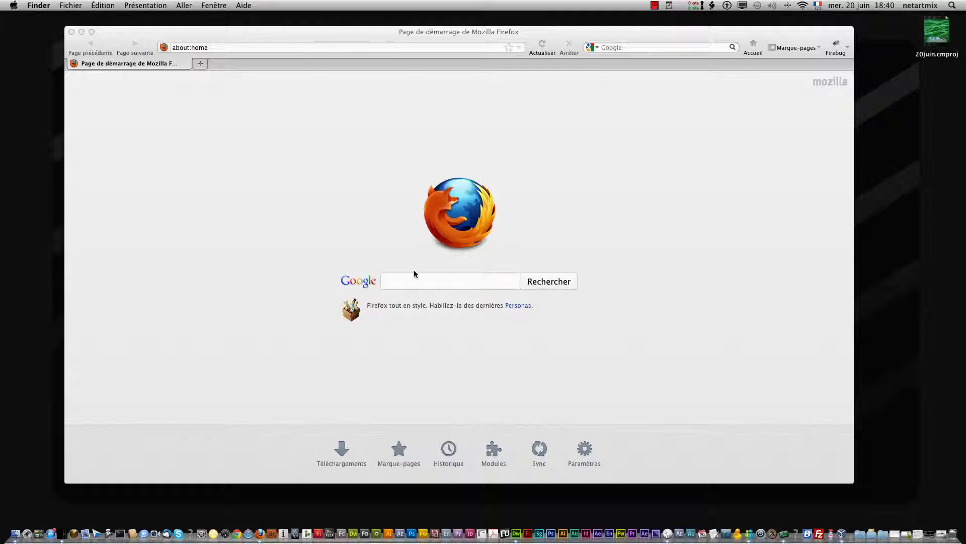
click(414, 283)
text(mythubut)
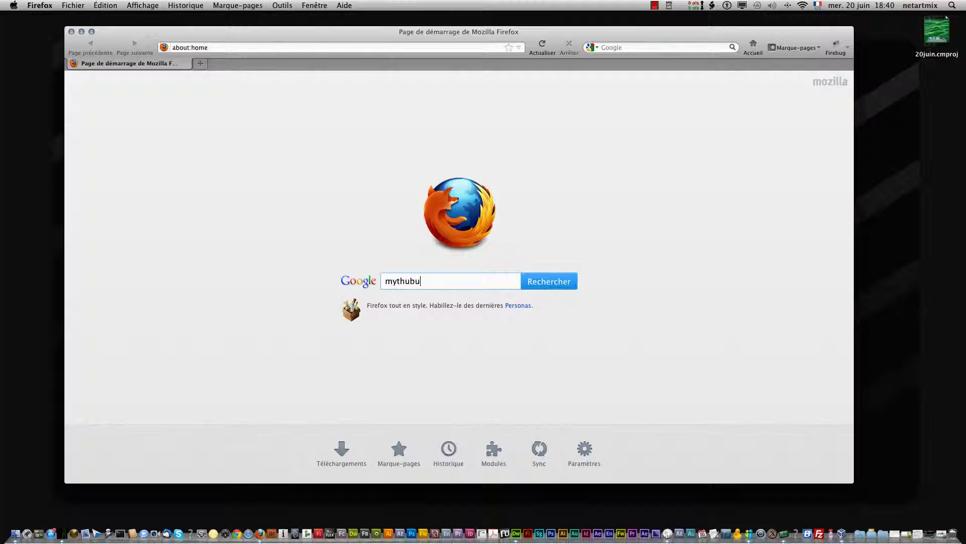
text(tu)
key(Return)
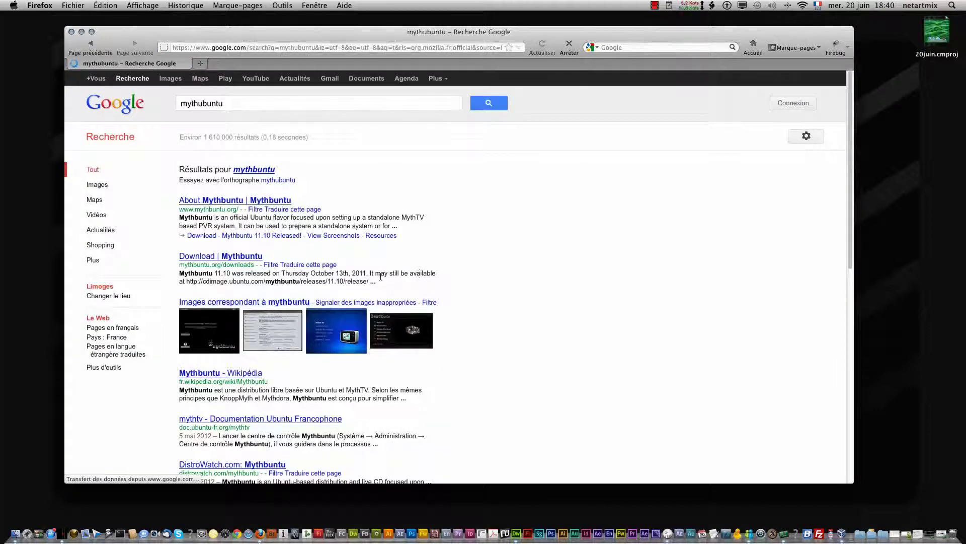
Open the About Mythbuntu result and navigate to the new-install download page
click(252, 201)
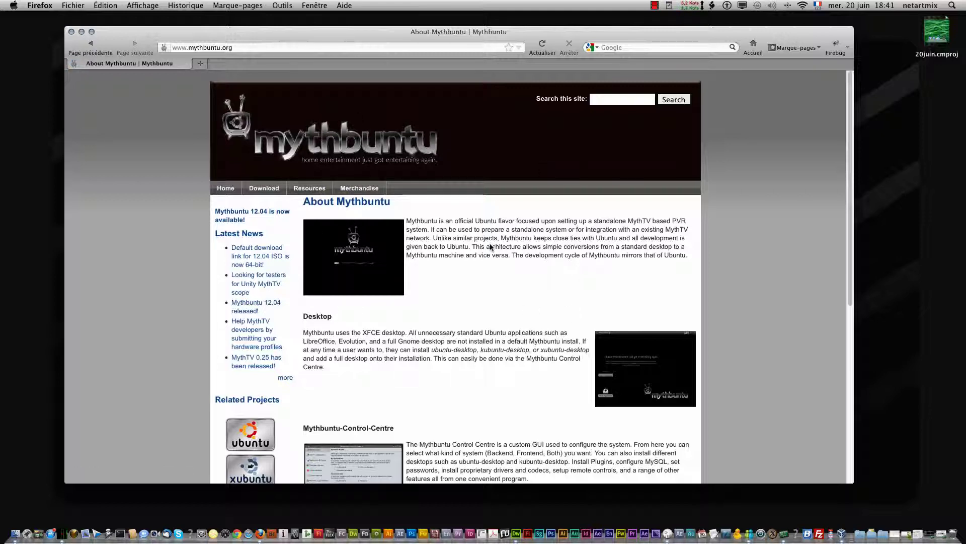
scroll(443, 275, down, 2)
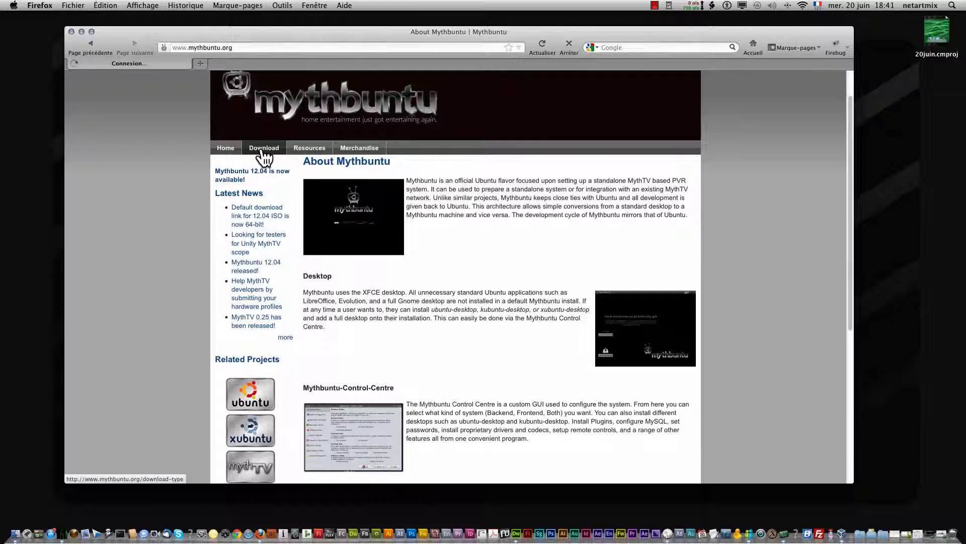
click(264, 148)
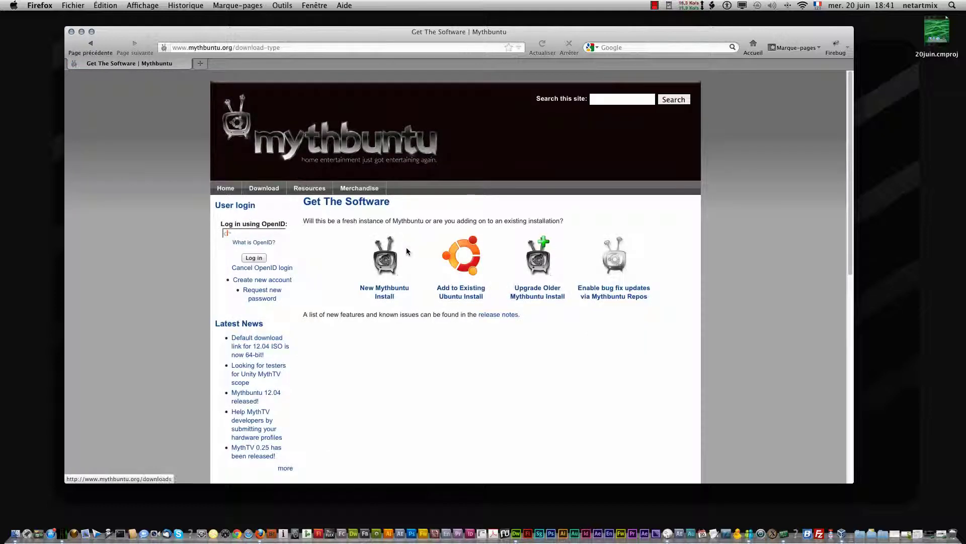
click(398, 299)
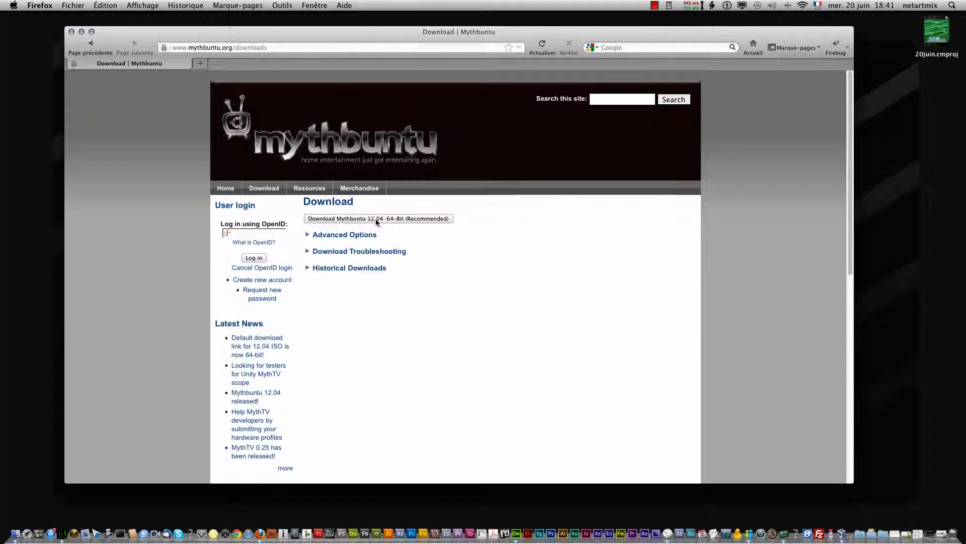
Download the Mythbuntu 12.04 64-bit image, return to Get The Software, and close Firefox
click(430, 219)
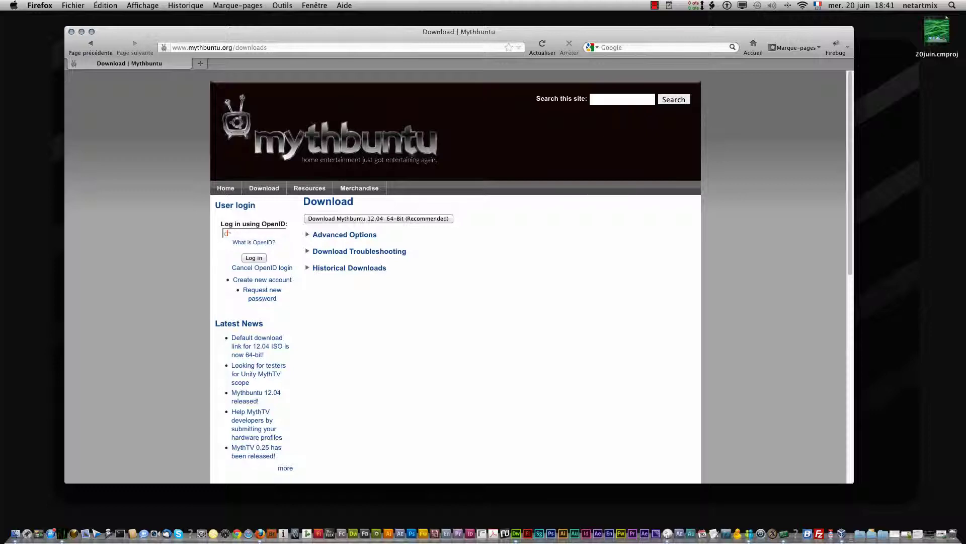
click(17, 535)
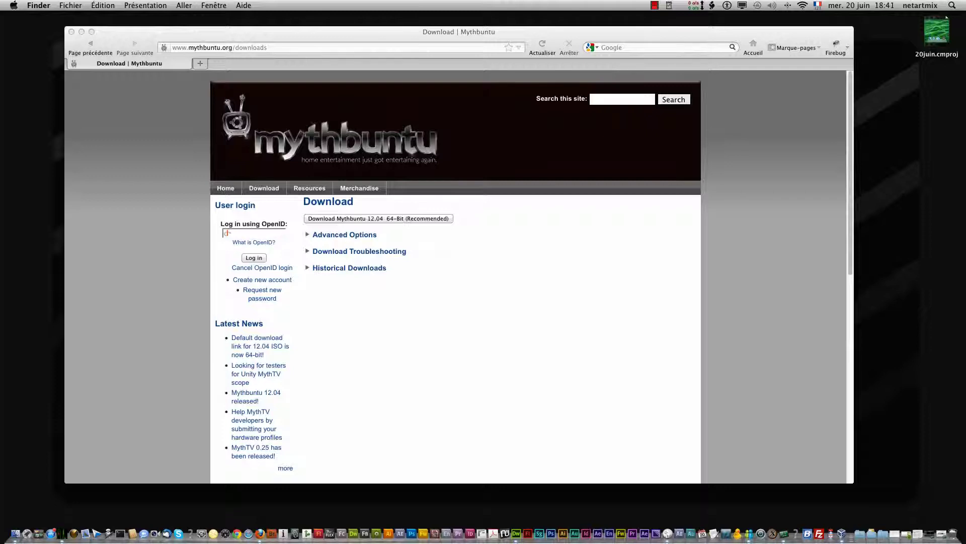
click(89, 41)
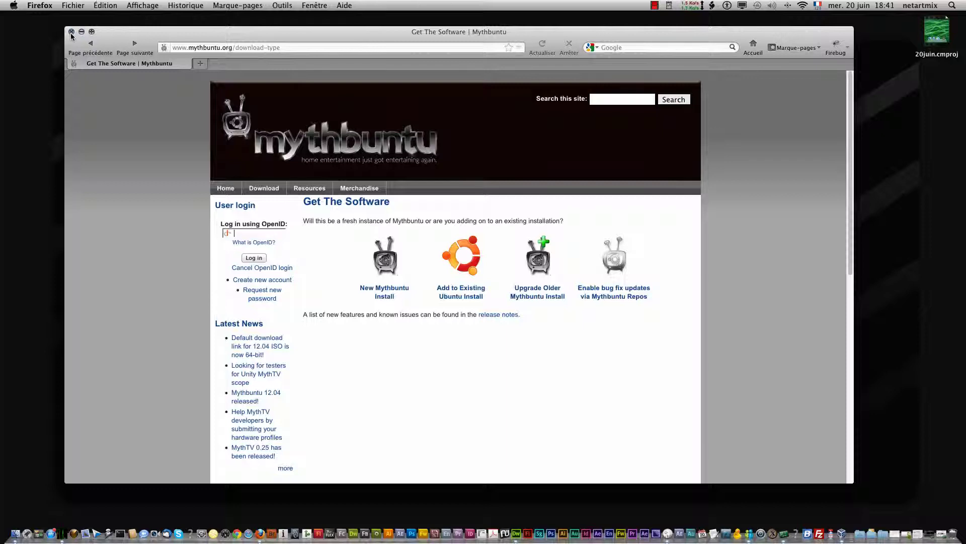
click(71, 31)
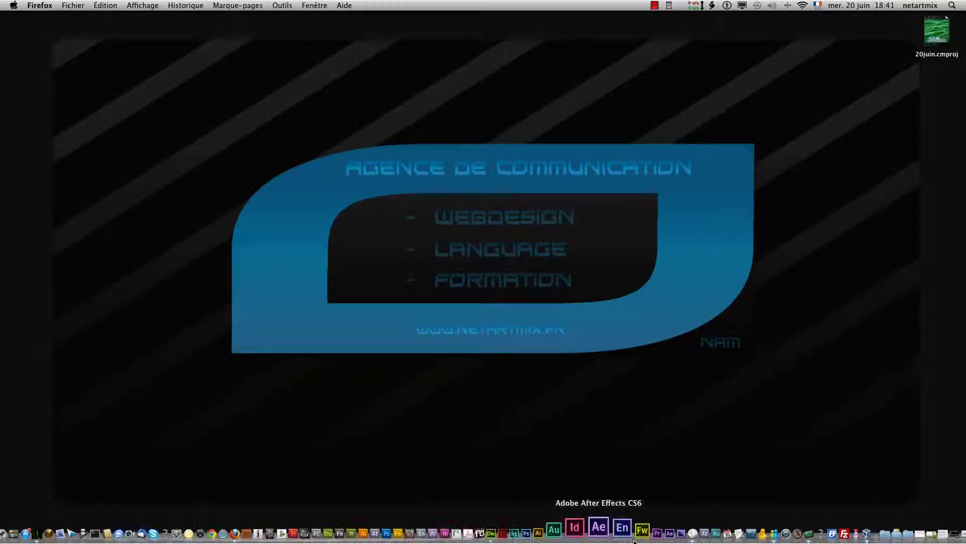
Switch the ubuntu_studio VM window to scaled mode and enlarge it at the upper left
click(825, 526)
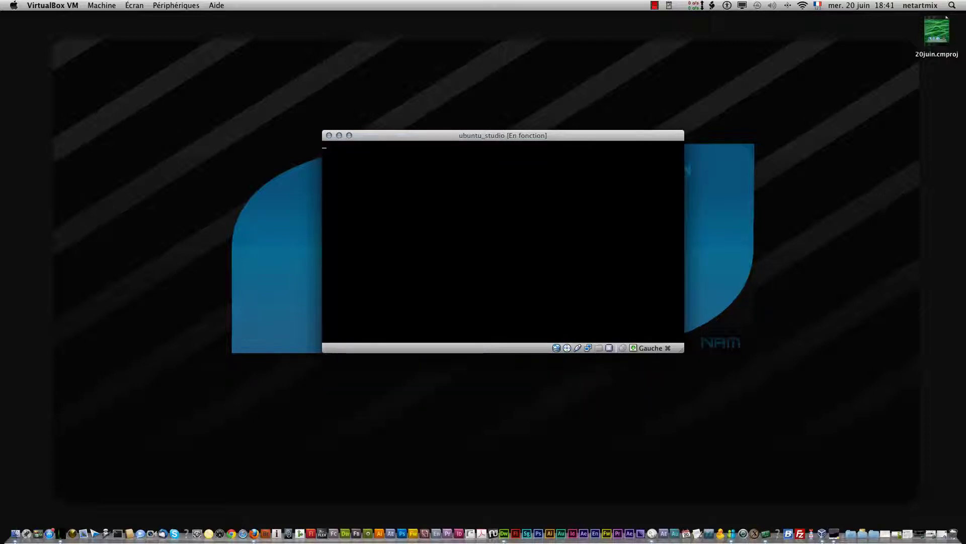
drag(515, 136, 413, 36)
click(179, 5)
mouse_move(122, 3)
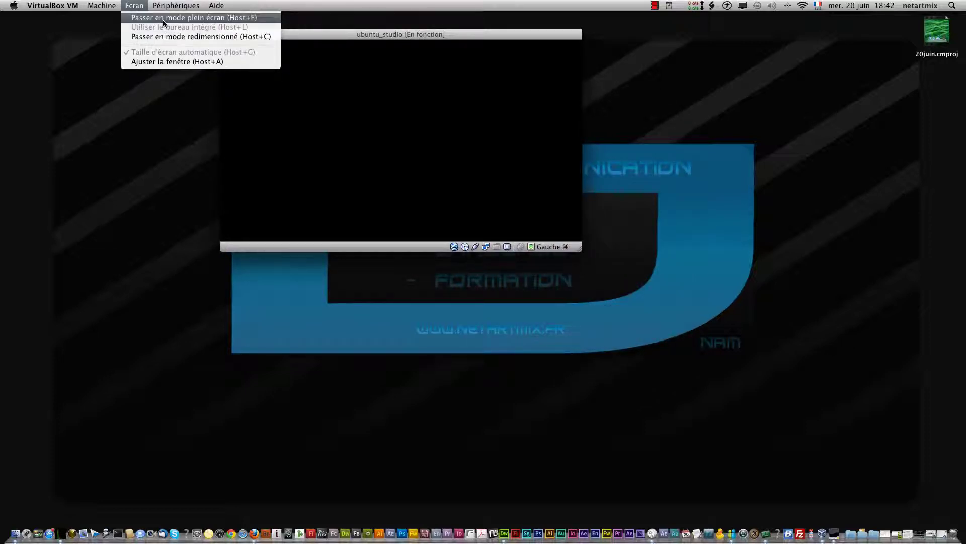
click(188, 37)
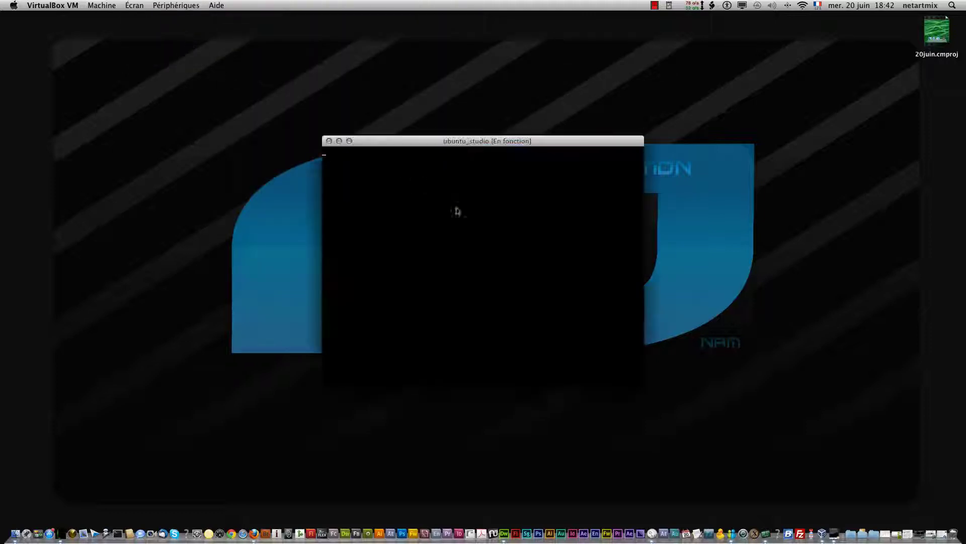
drag(458, 141, 334, 29)
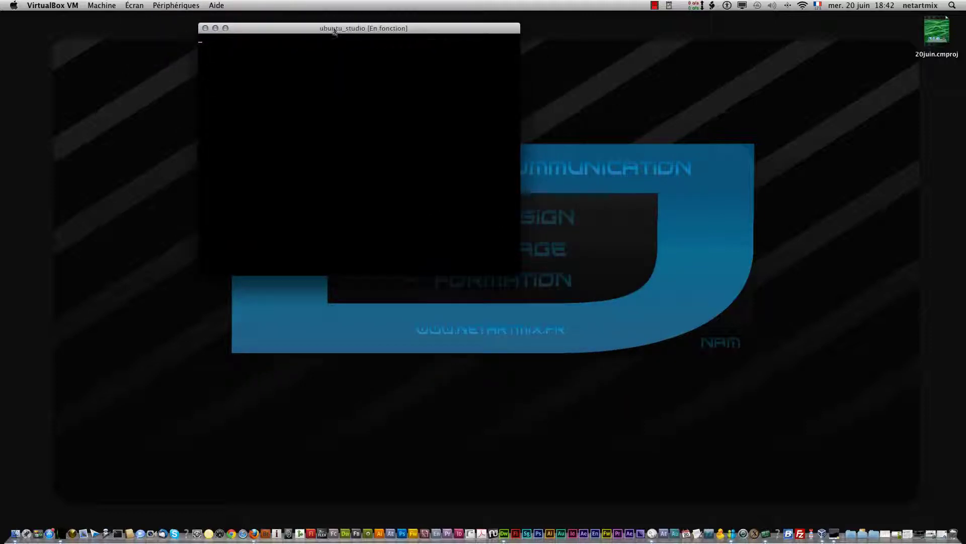
drag(520, 275, 793, 450)
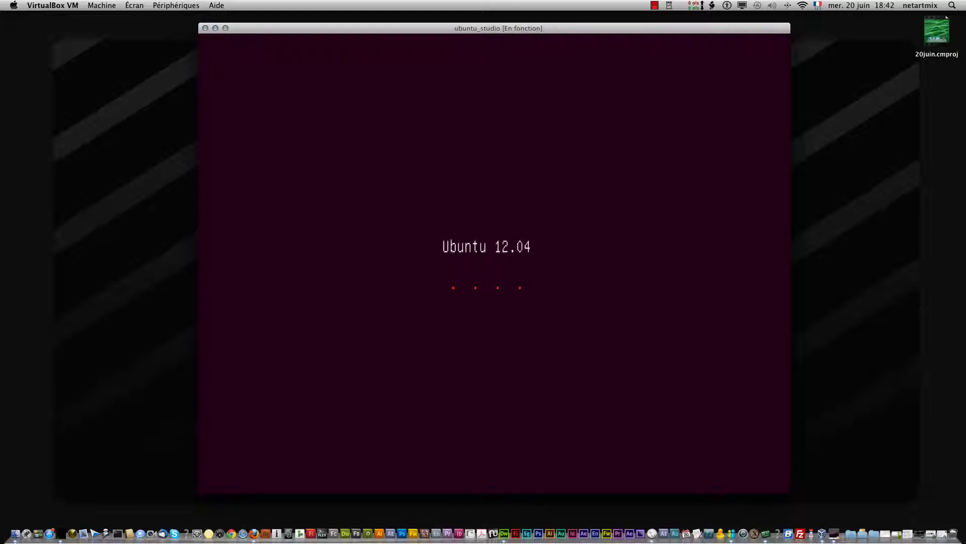
Switch between windows and operate the top menu bar while the VM finishes booting
key(super+Tab)
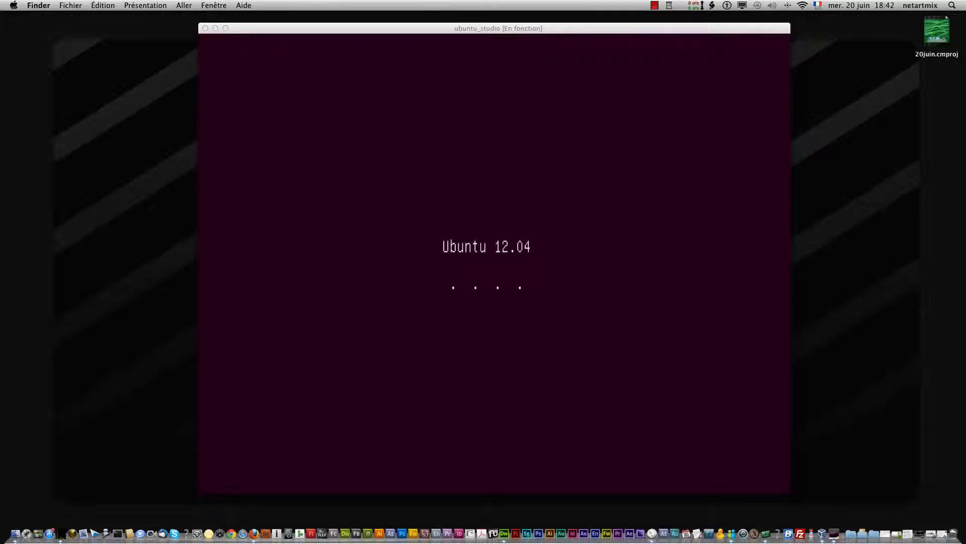
key(super+Tab)
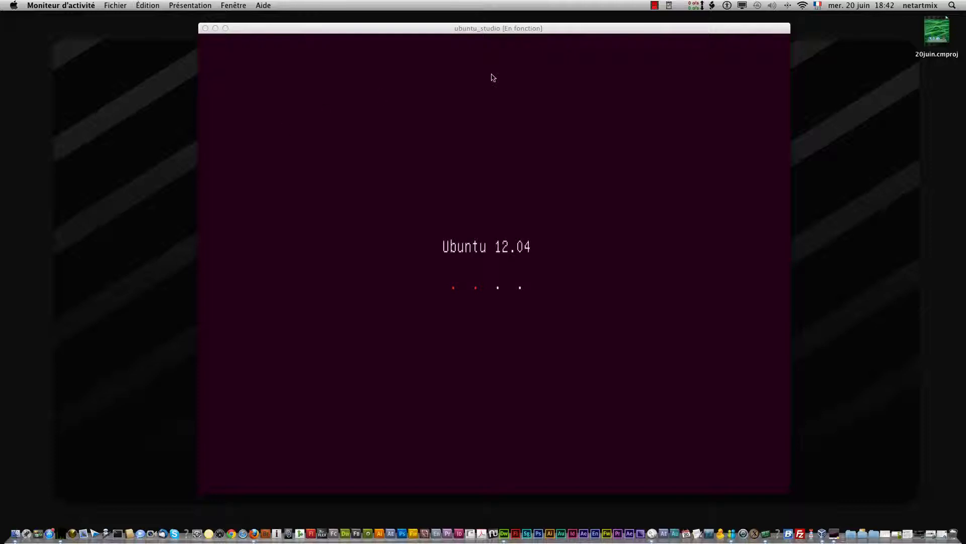
click(655, 6)
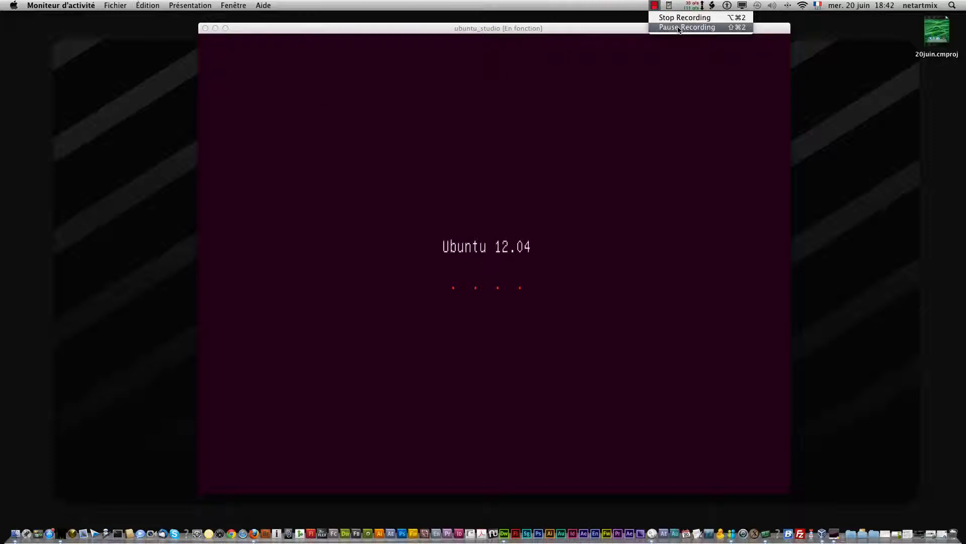
click(678, 27)
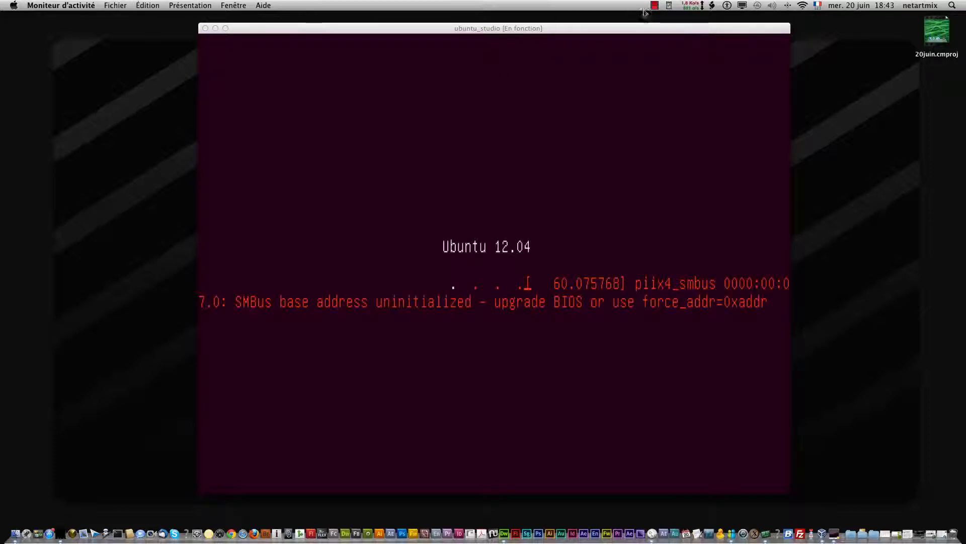
click(656, 6)
click(669, 27)
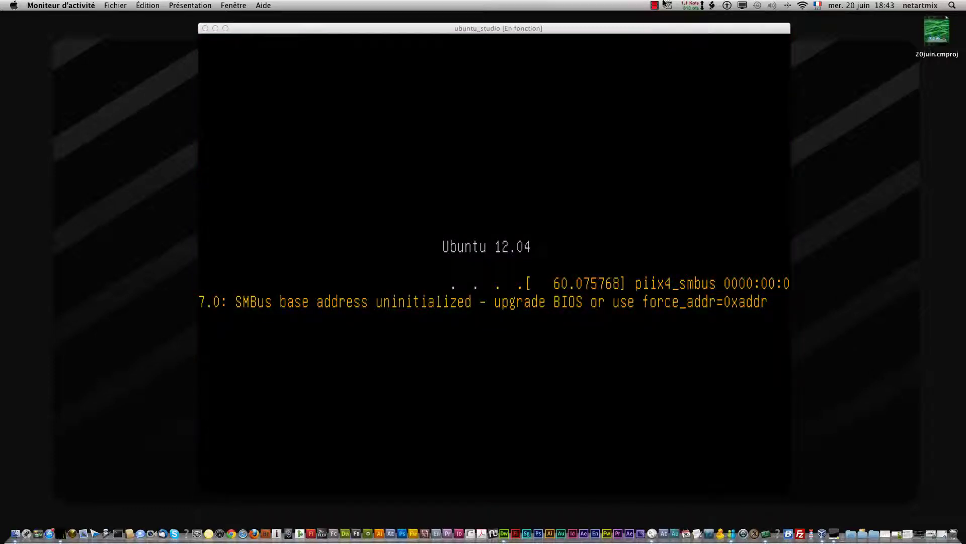
click(655, 7)
click(680, 27)
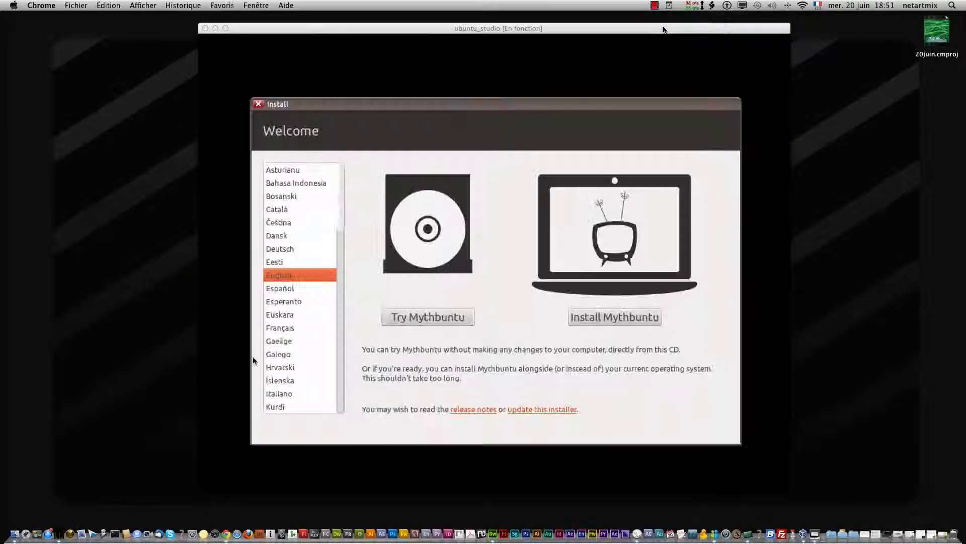
Choose Français as the installer language and select Installer Mythbuntu
click(301, 327)
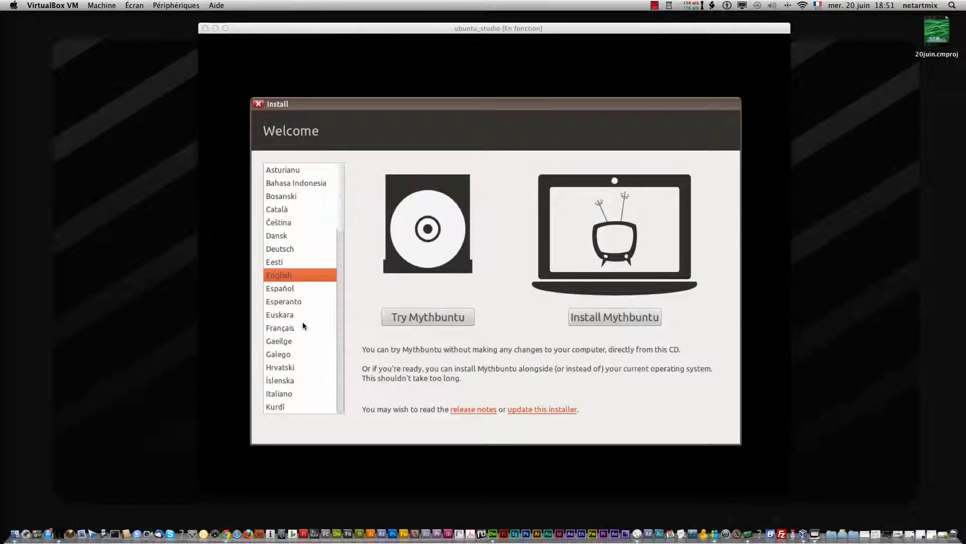
click(295, 327)
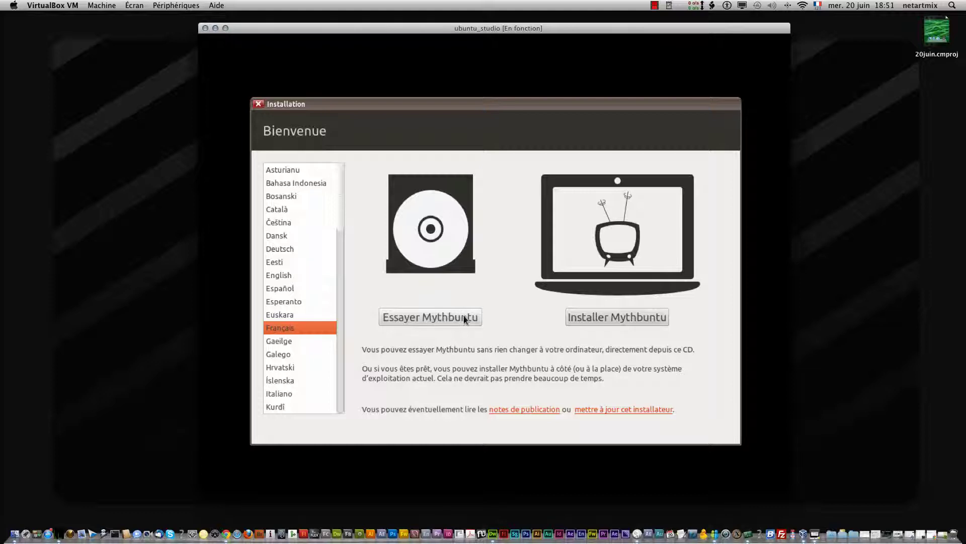
click(574, 316)
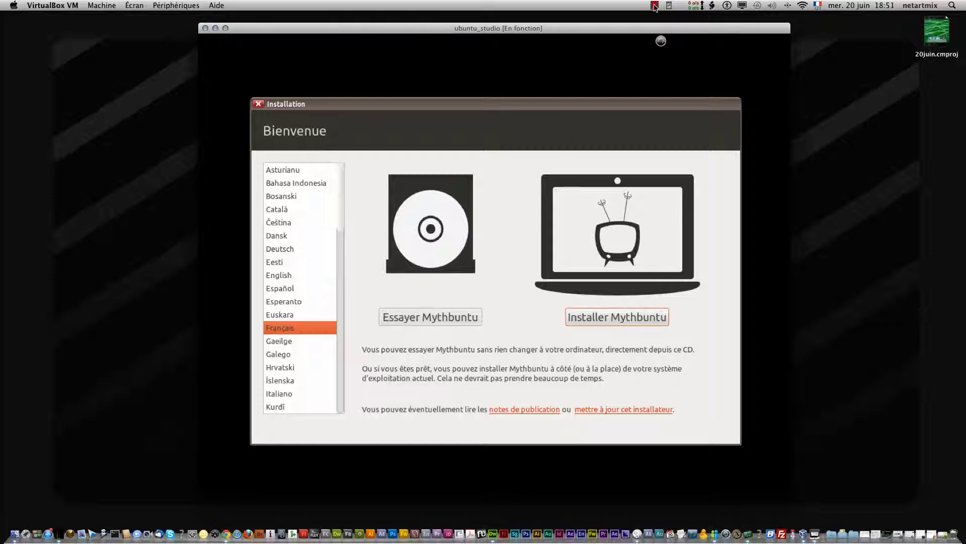
Tick 'Télécharger les mises à jour pendant l'installation', then go back with Précédent
click(654, 5)
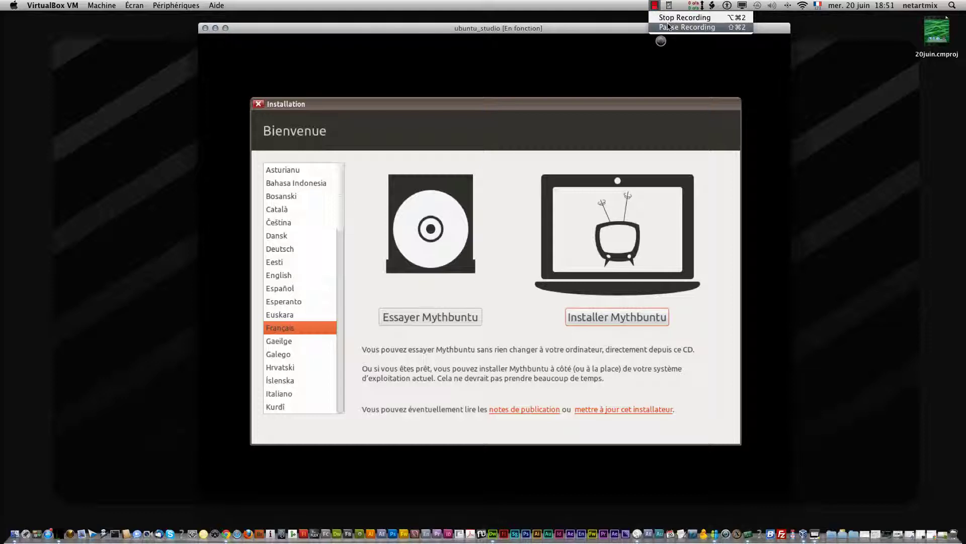
click(668, 26)
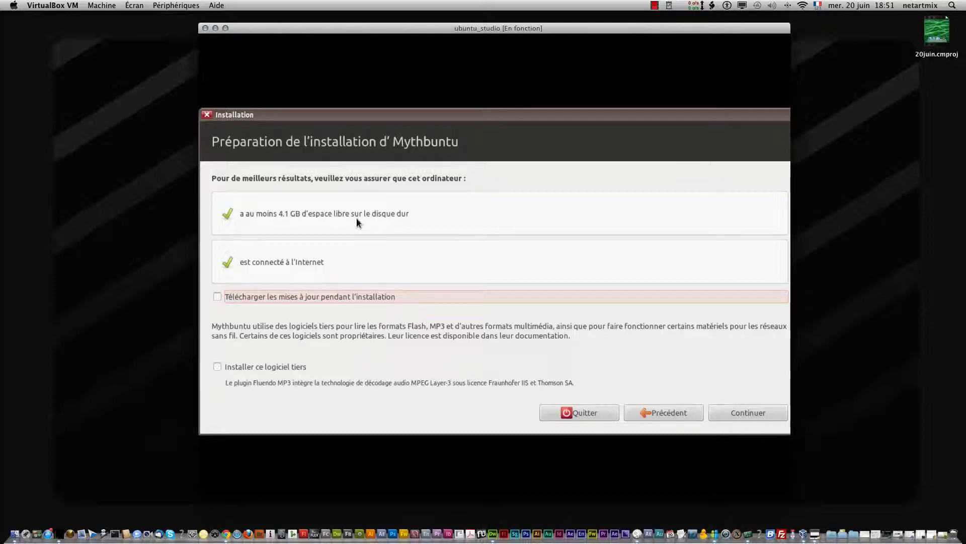
click(335, 297)
click(658, 413)
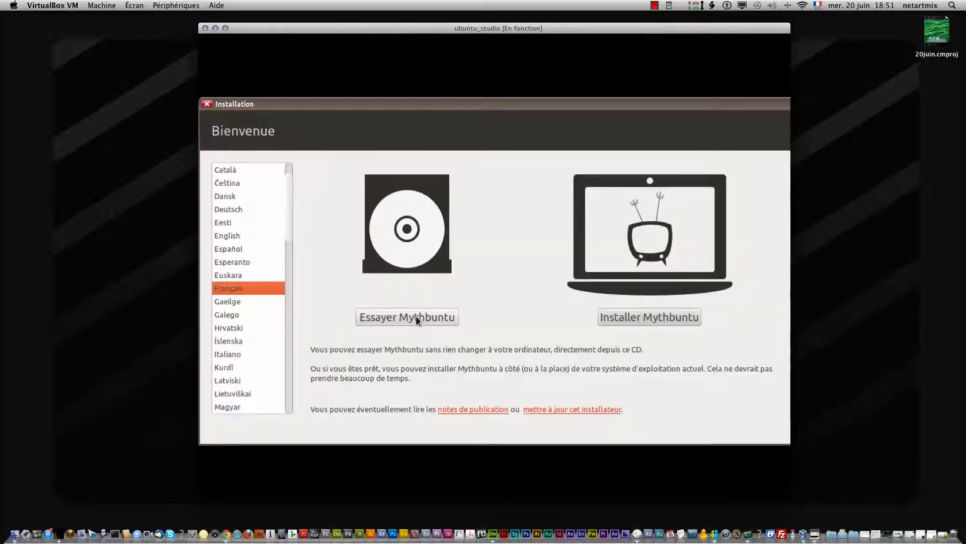
Choose 'Essayer Mythbuntu' to boot the live session without installing
click(417, 318)
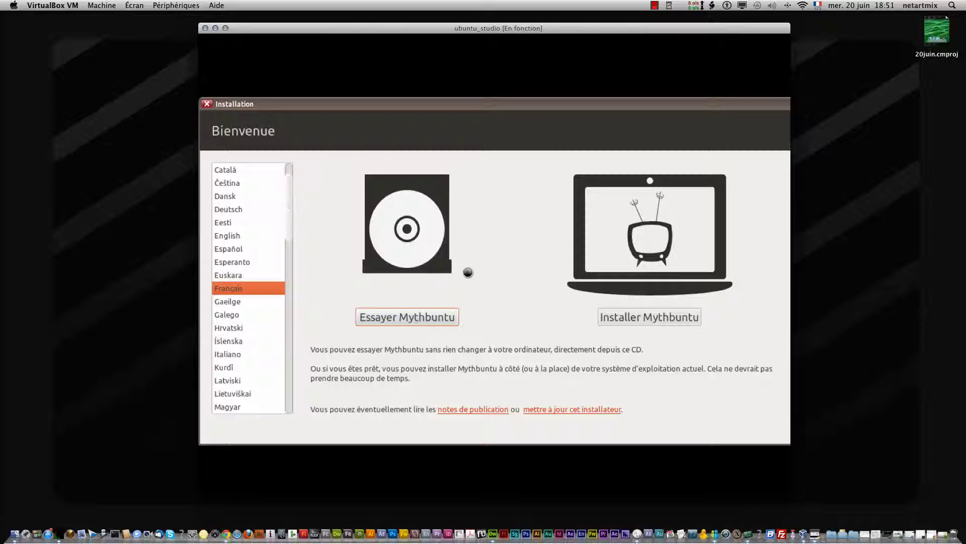
click(655, 6)
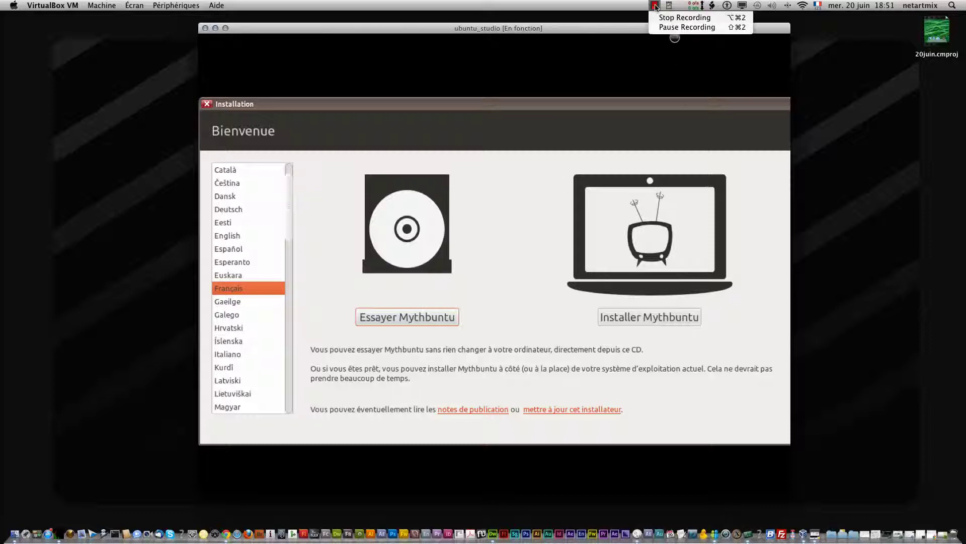
click(672, 28)
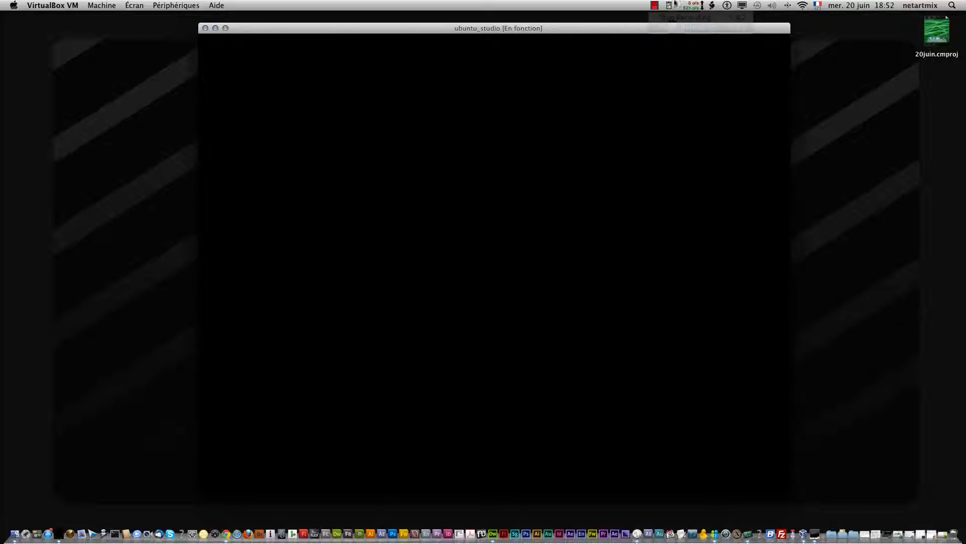
click(654, 6)
click(678, 28)
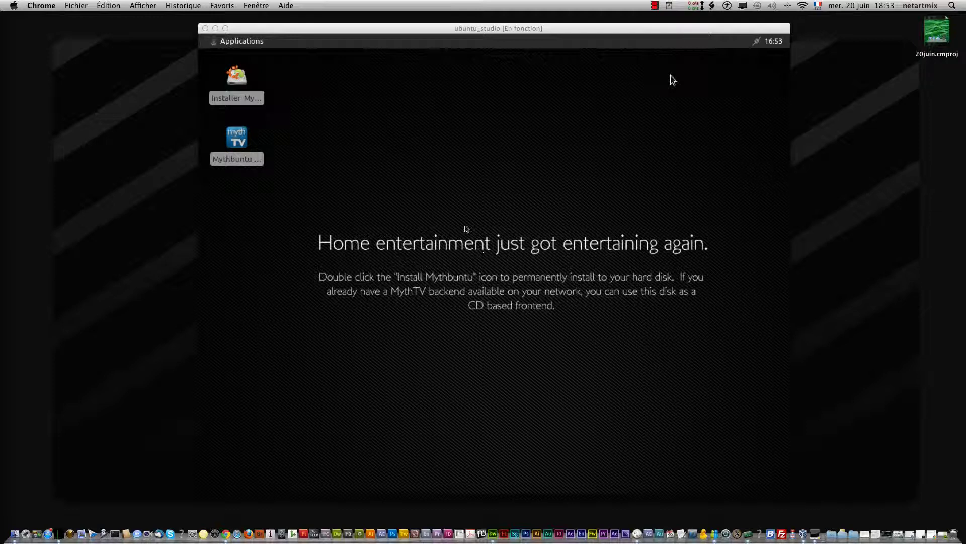
Launch the 'Installer Mythbuntu 12.04' desktop icon and refocus the VM window
click(237, 83)
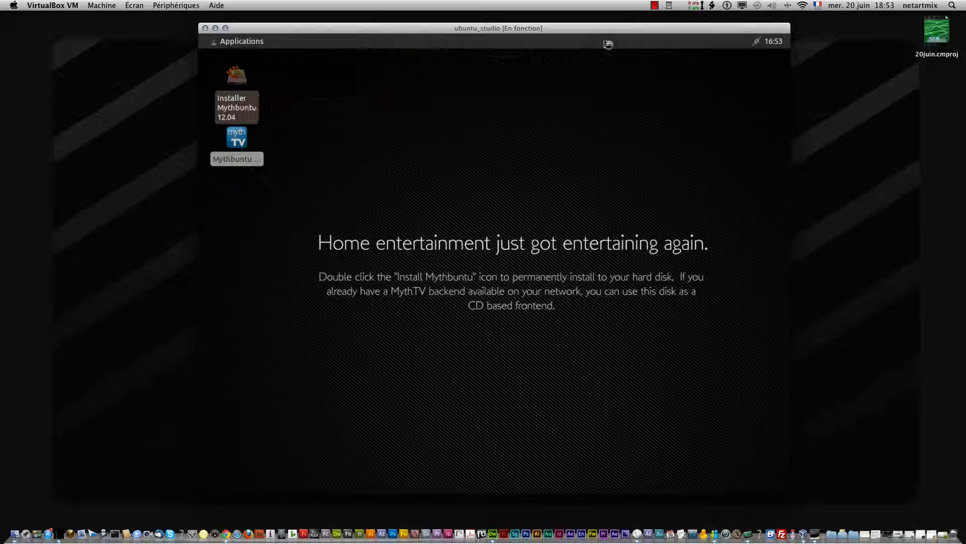
click(654, 5)
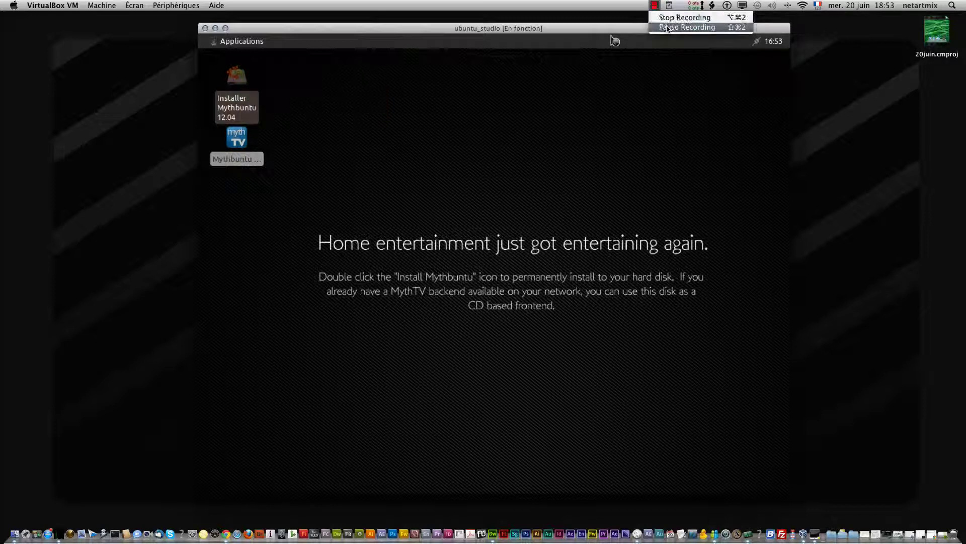
click(665, 26)
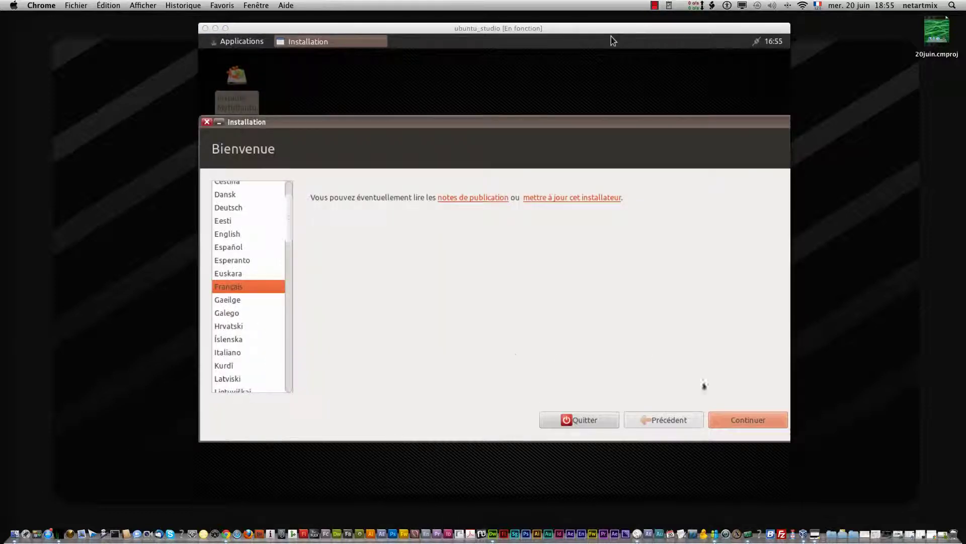
click(611, 40)
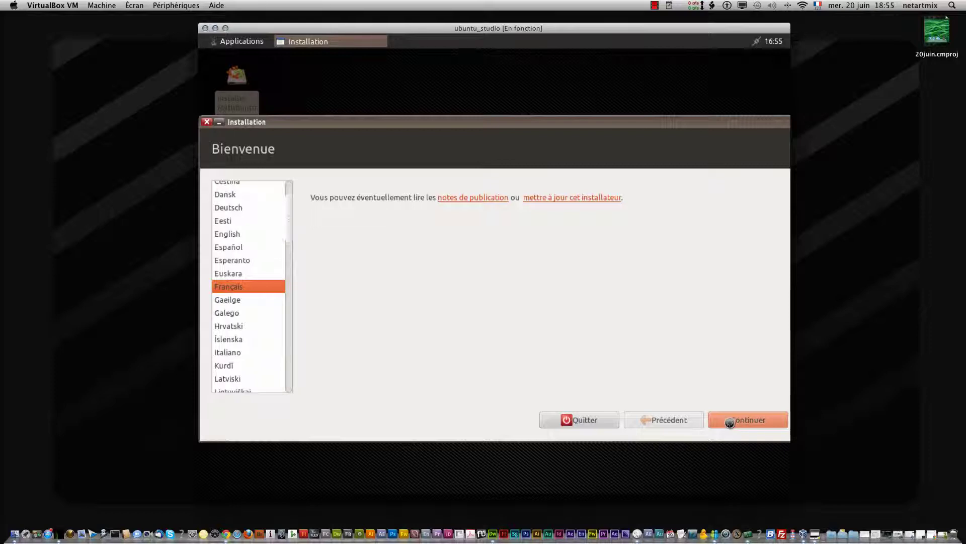
Leave the preparation checkboxes unticked and continue past the disk and Internet checks
click(654, 5)
click(669, 27)
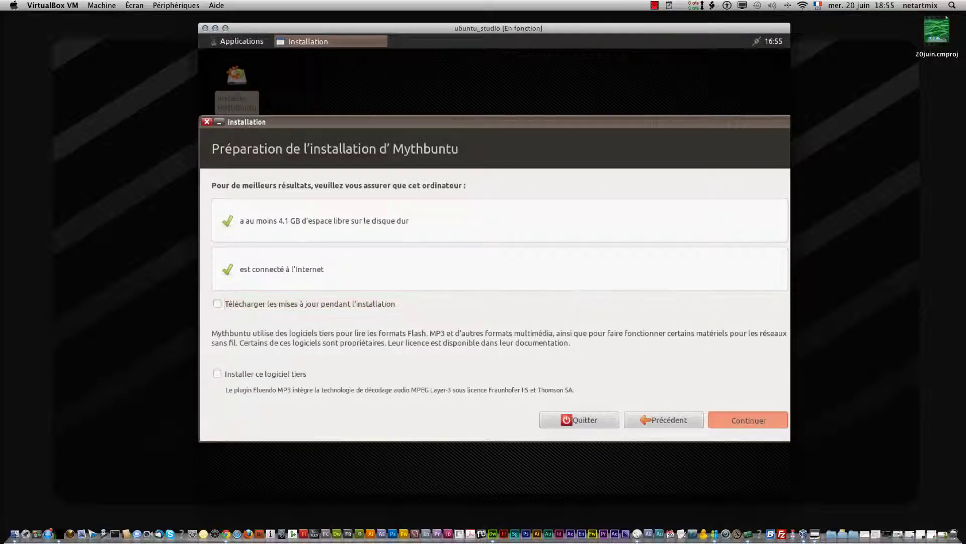
click(749, 421)
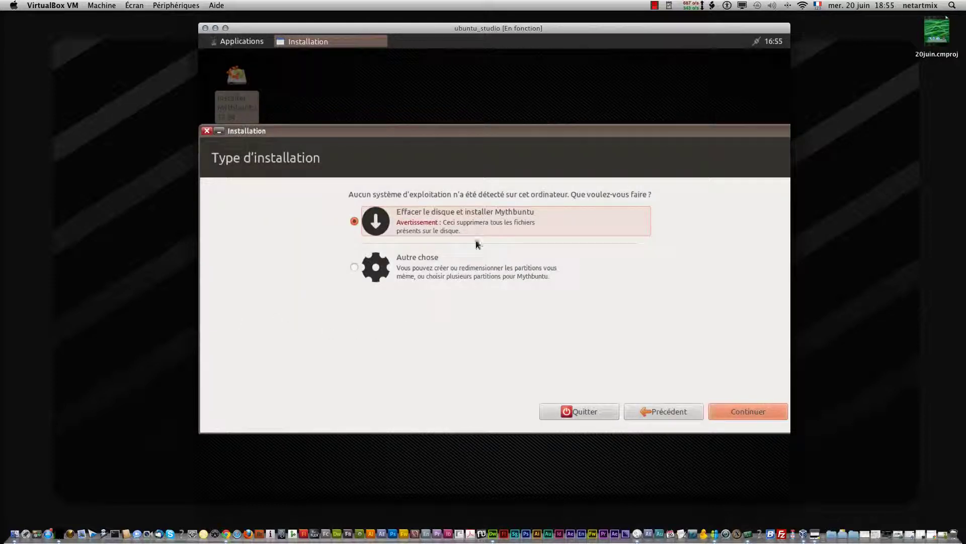
Keep 'Effacer le disque et installer Mythbuntu' and begin installing onto the whole 31.0 GB disk
click(753, 411)
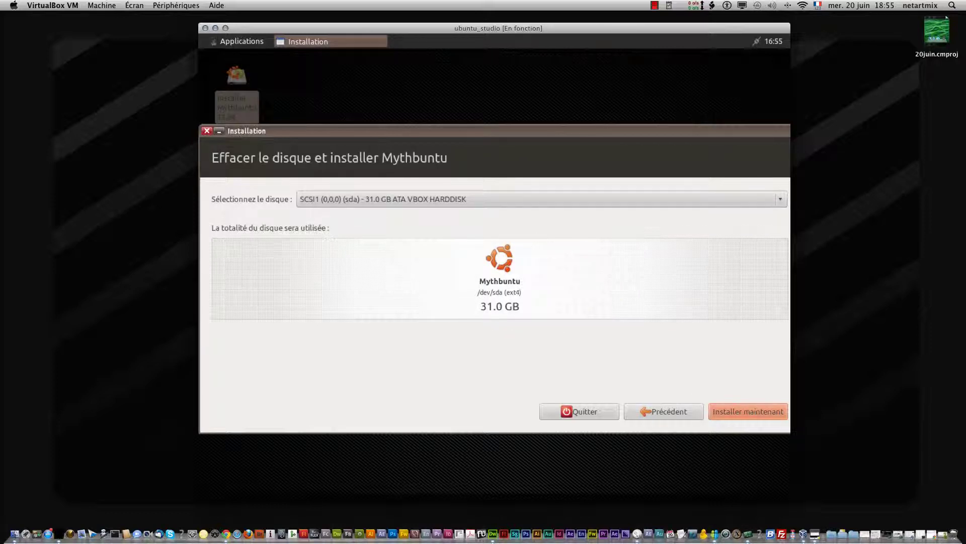
click(741, 410)
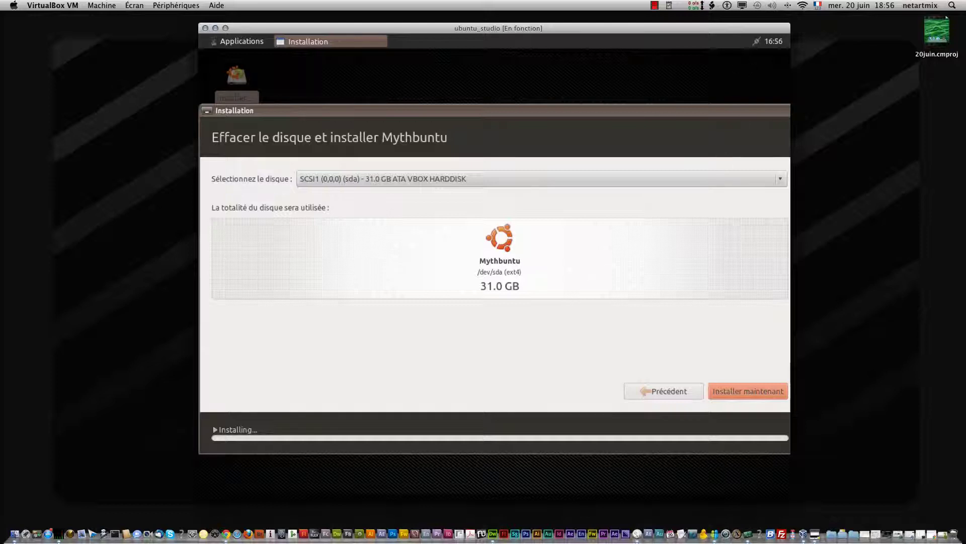
click(657, 6)
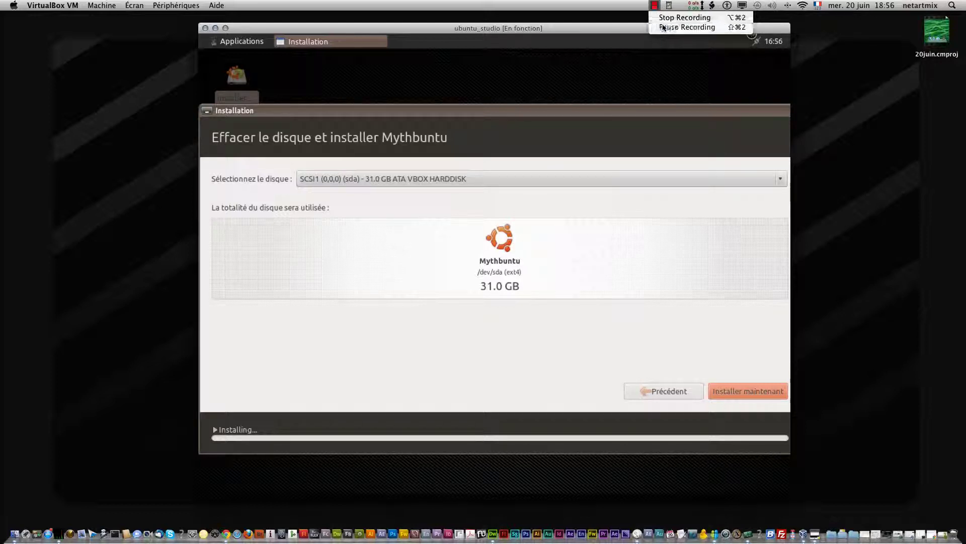
click(664, 27)
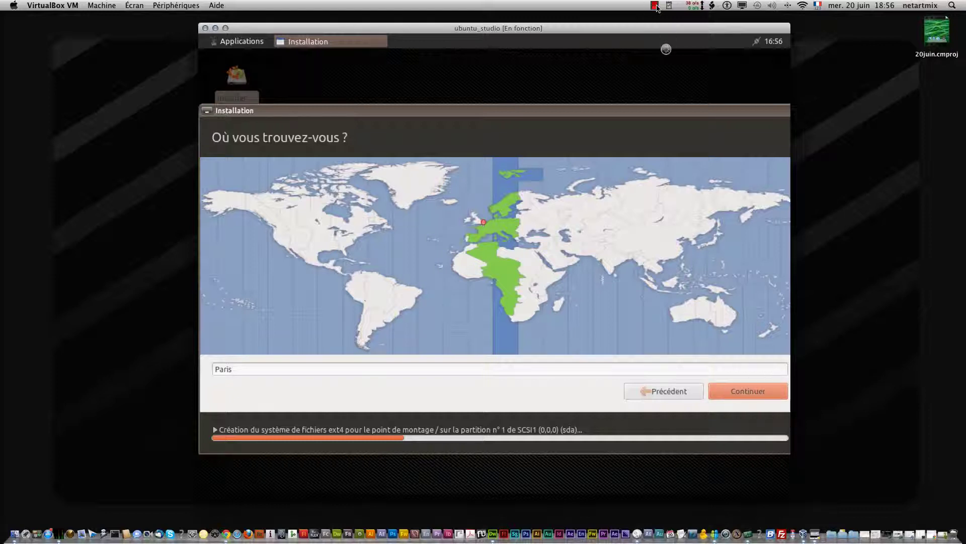
Keep the Français keyboard layout and dismiss the layout detection dialog
click(655, 6)
click(663, 27)
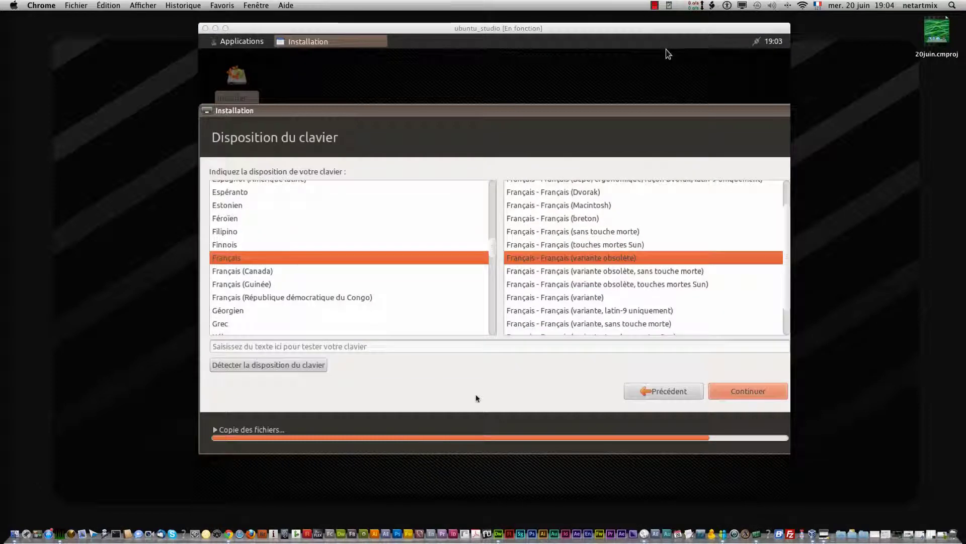
click(668, 54)
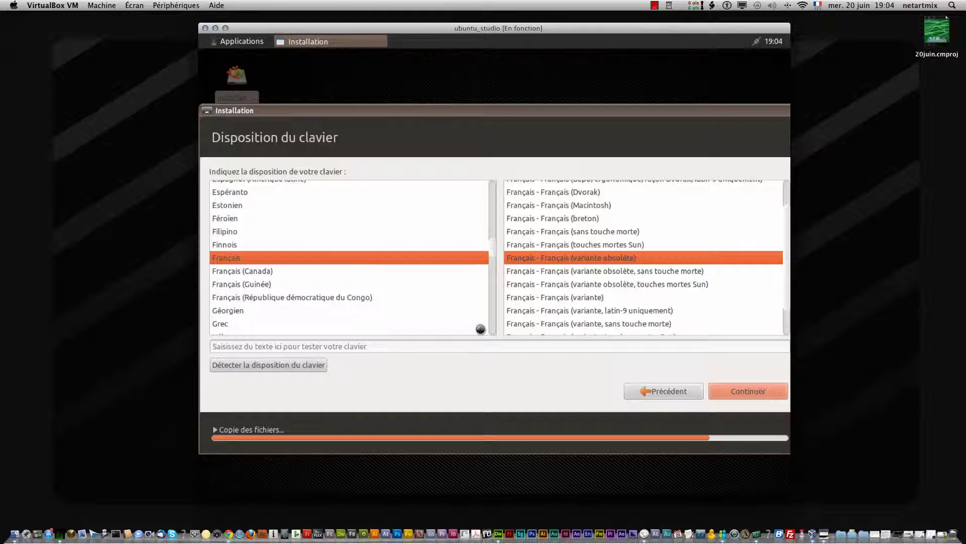
click(654, 6)
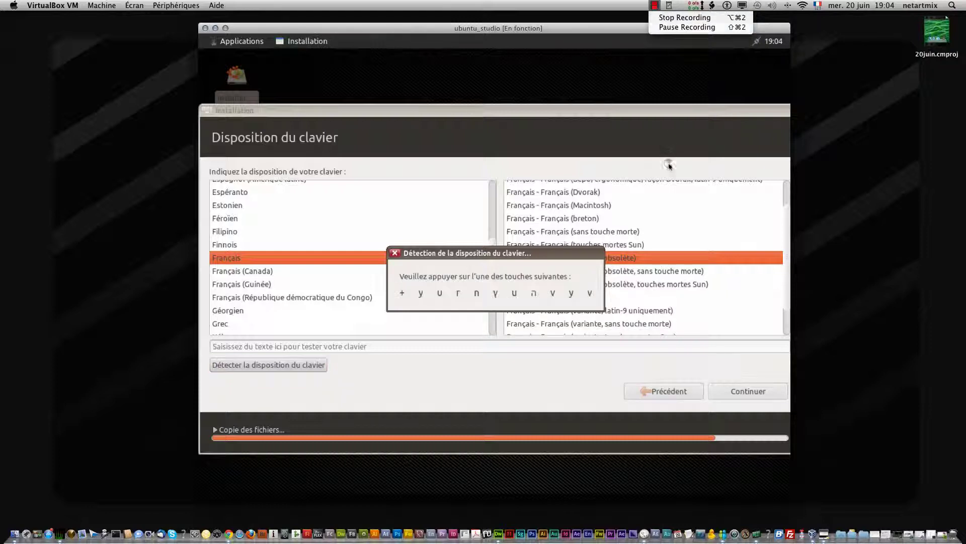
click(668, 161)
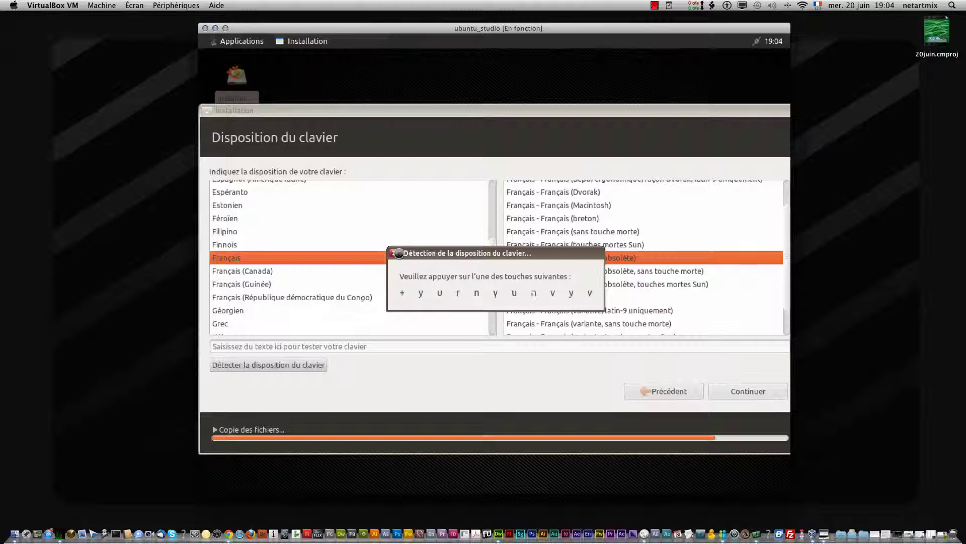
click(397, 253)
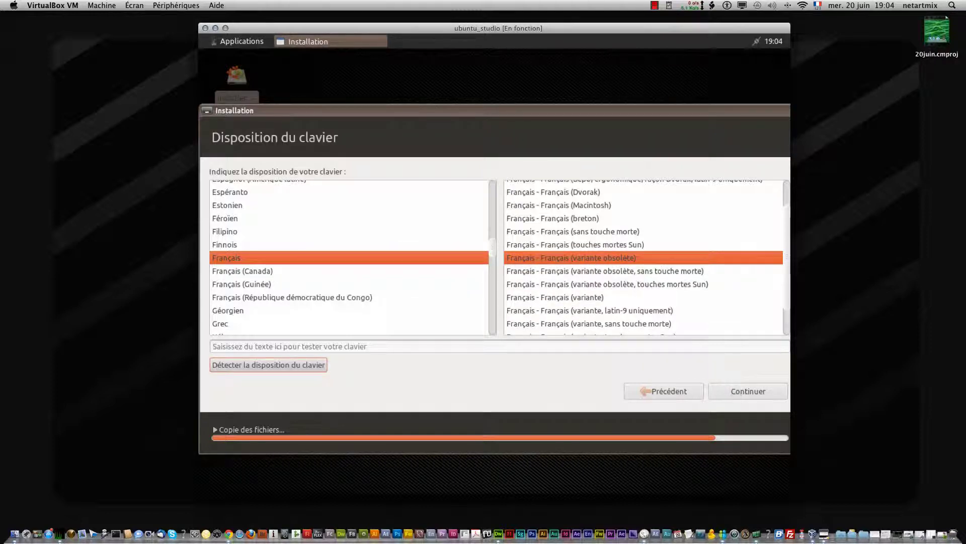
click(655, 6)
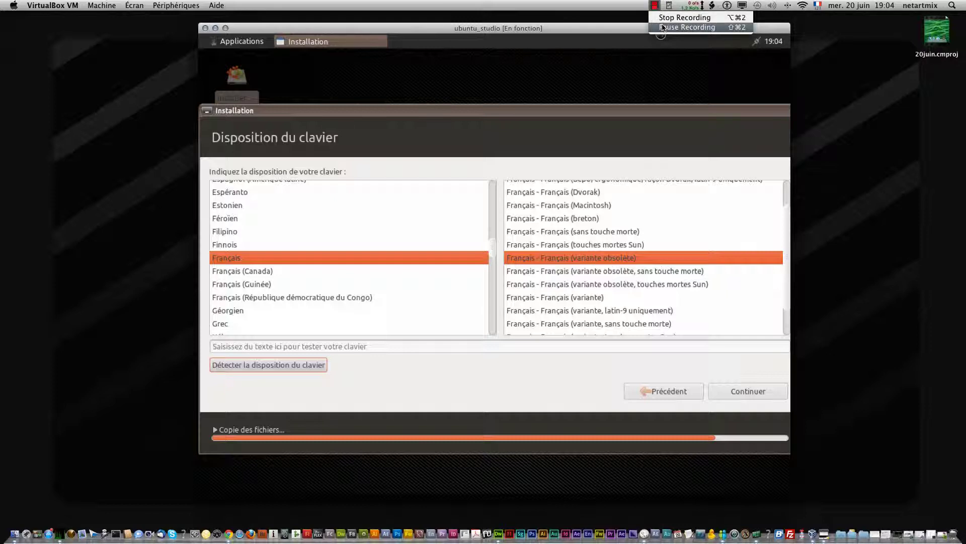
click(663, 27)
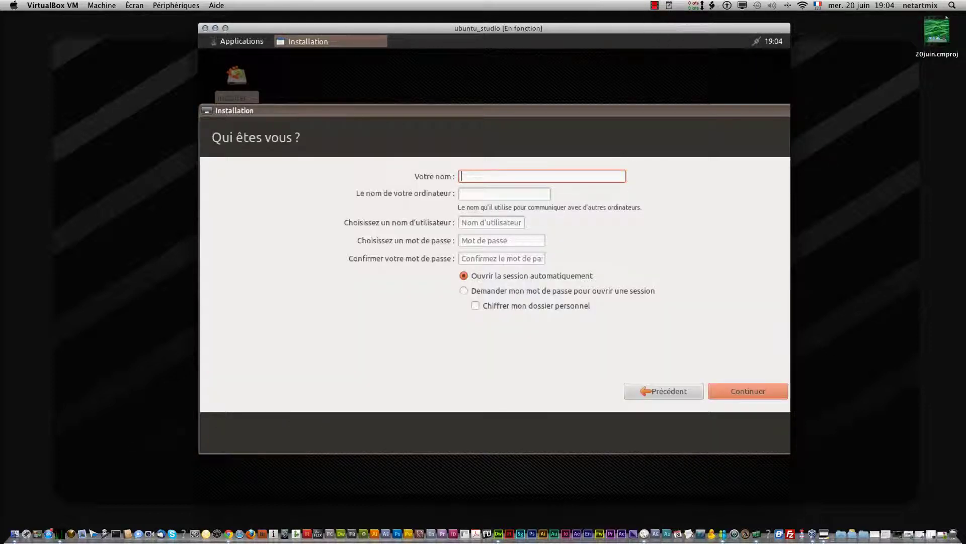
Enter the user's name, then set and confirm the account password and continue
key(Tab)
key(Tab)
key(Tab)
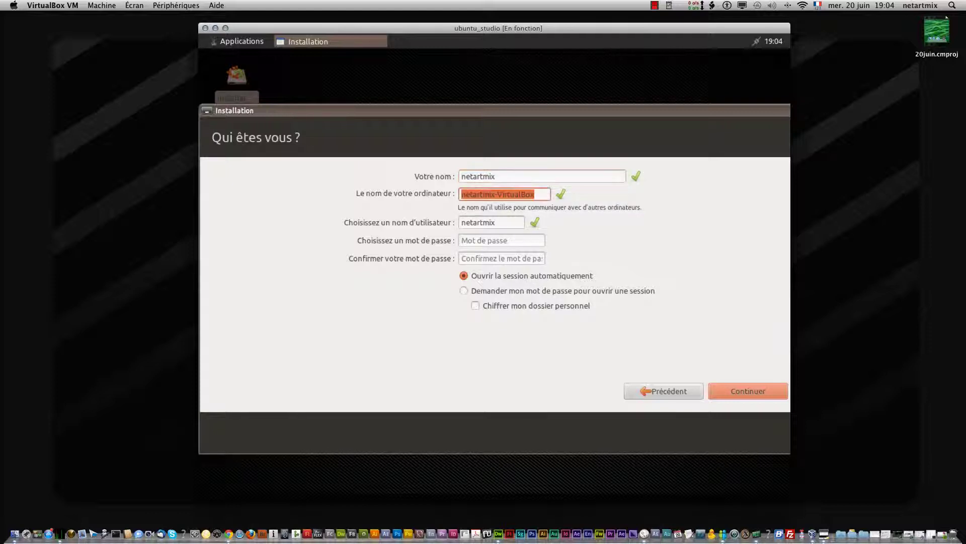
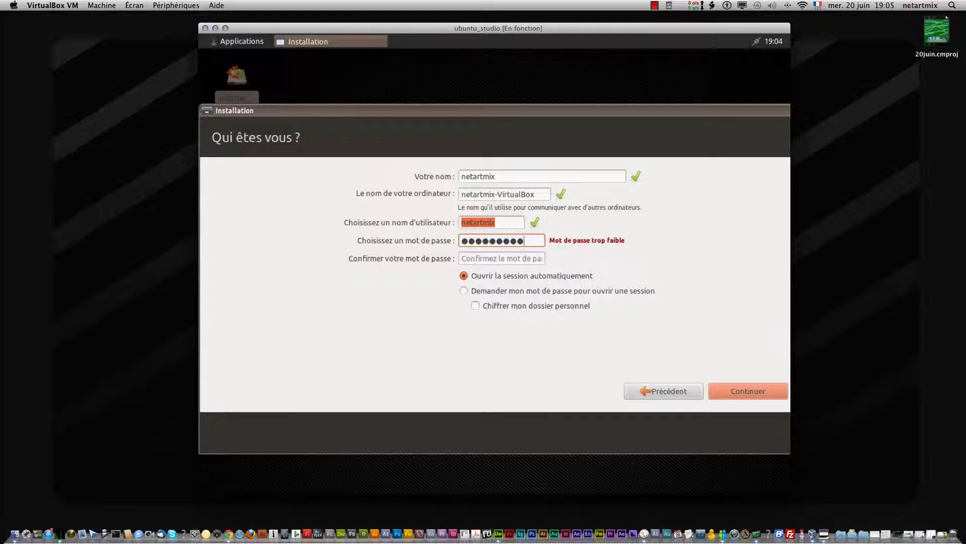
key(Tab)
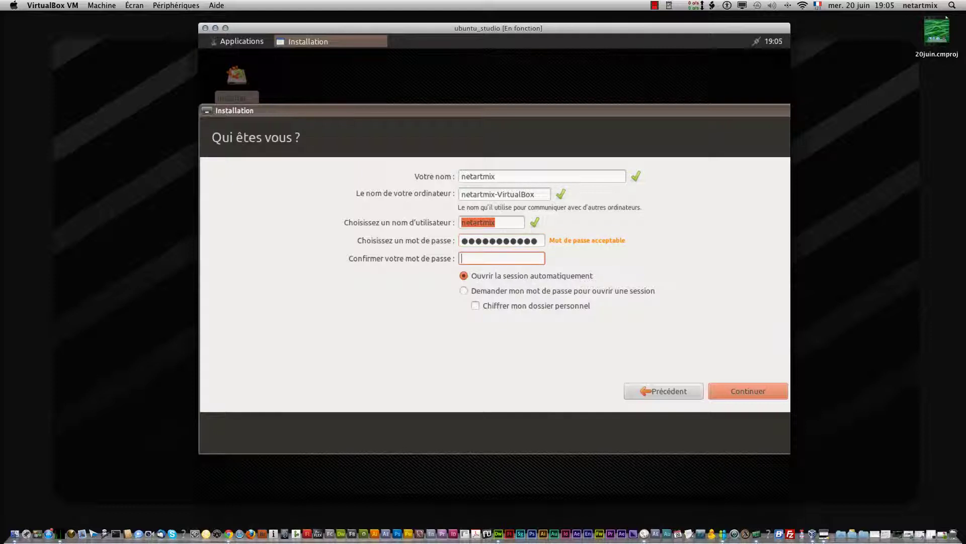
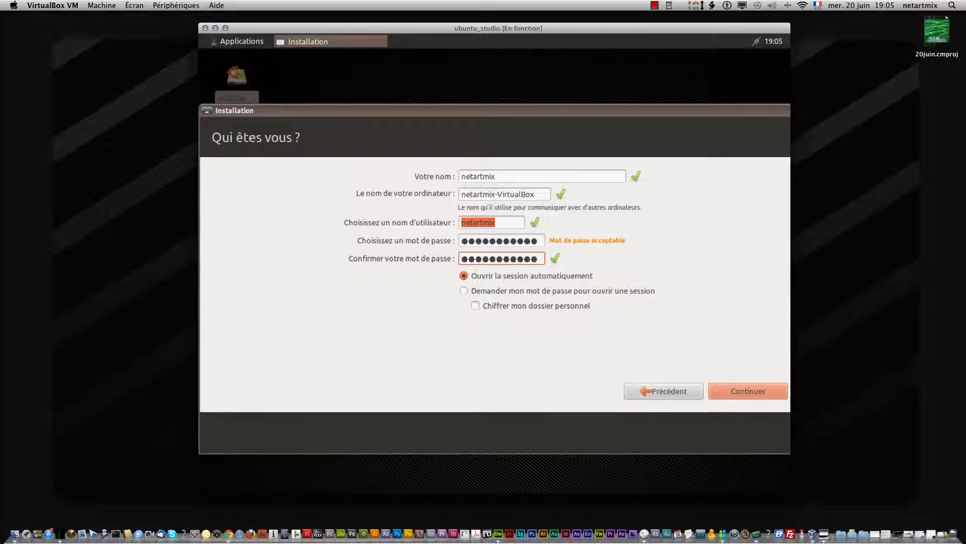
click(729, 388)
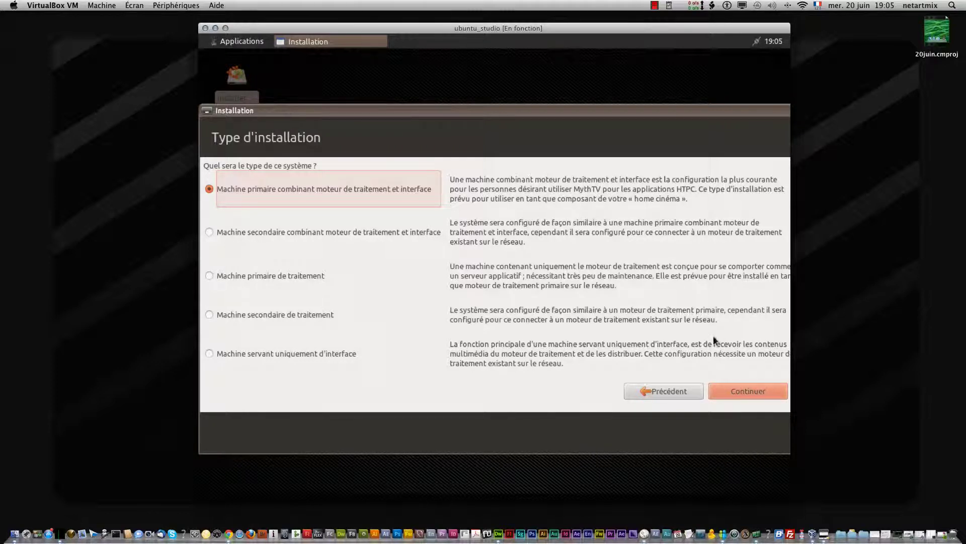
Keep 'Machine primaire combinant moteur de traitement et interface' as the machine type and continue
click(741, 387)
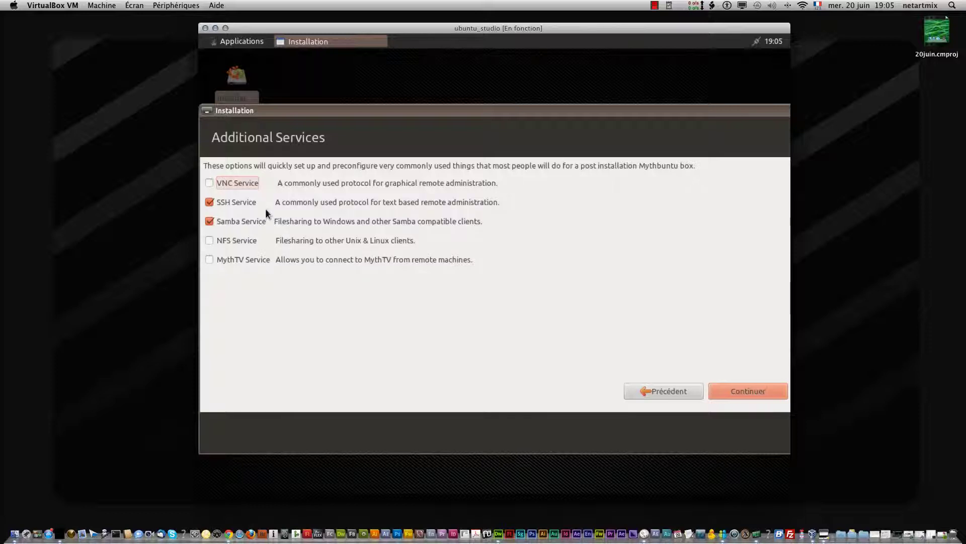
Tick NFS Service and MythTV Service, then continue to the Infrared Remotes page
click(236, 242)
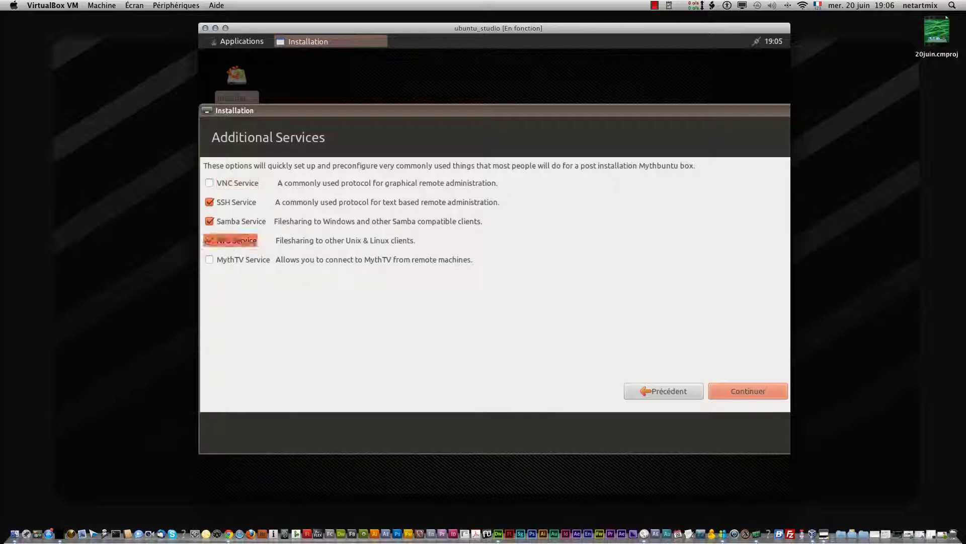
click(208, 258)
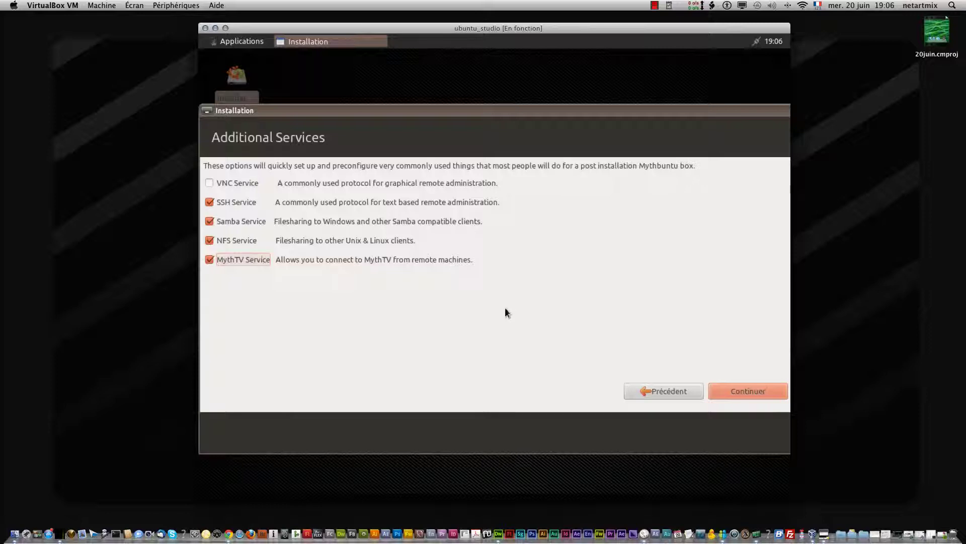
click(729, 391)
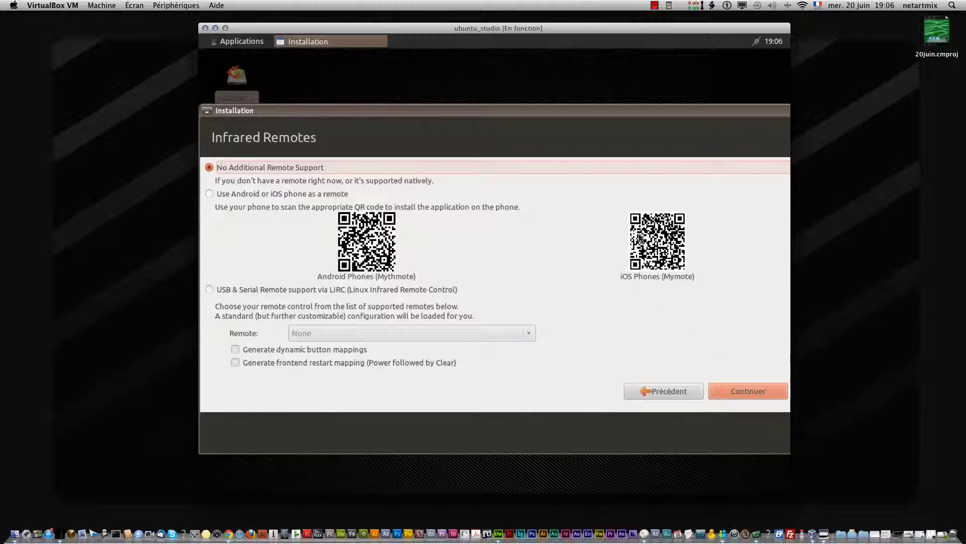
Keep 'No Additional Remote Support' and continue to begin the Mythbuntu installation
click(737, 391)
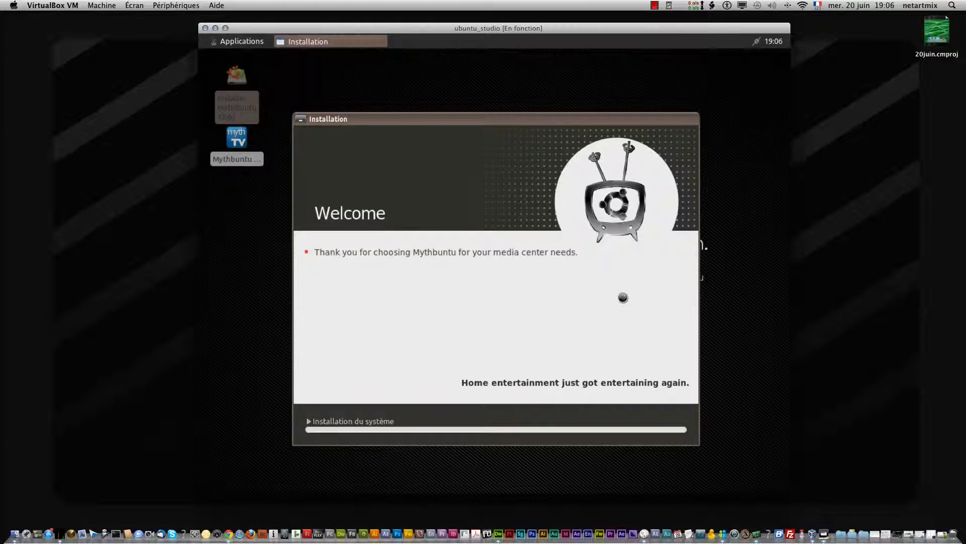
Choose 'Redémarrer maintenant' in the 'Installation terminée' dialog and confirm the shutdown prompt
click(655, 6)
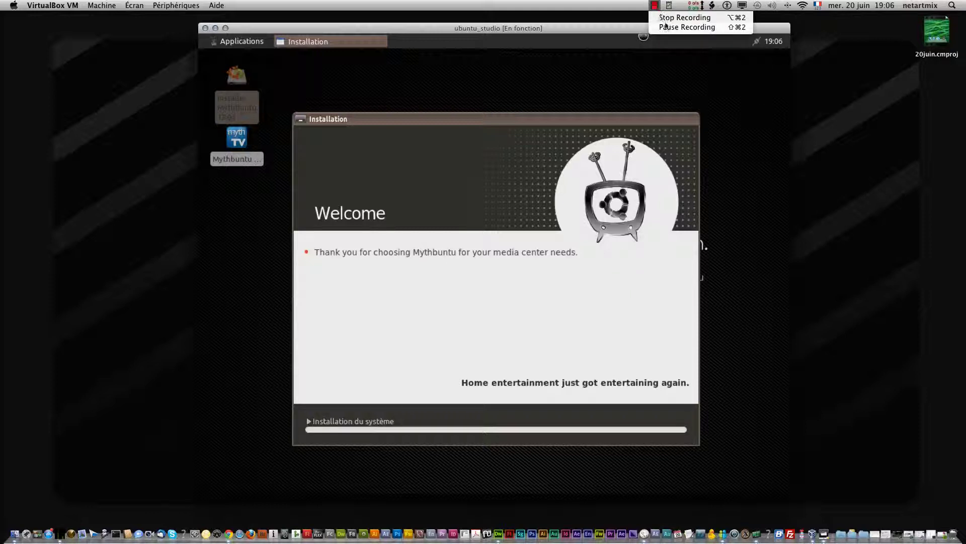
click(659, 21)
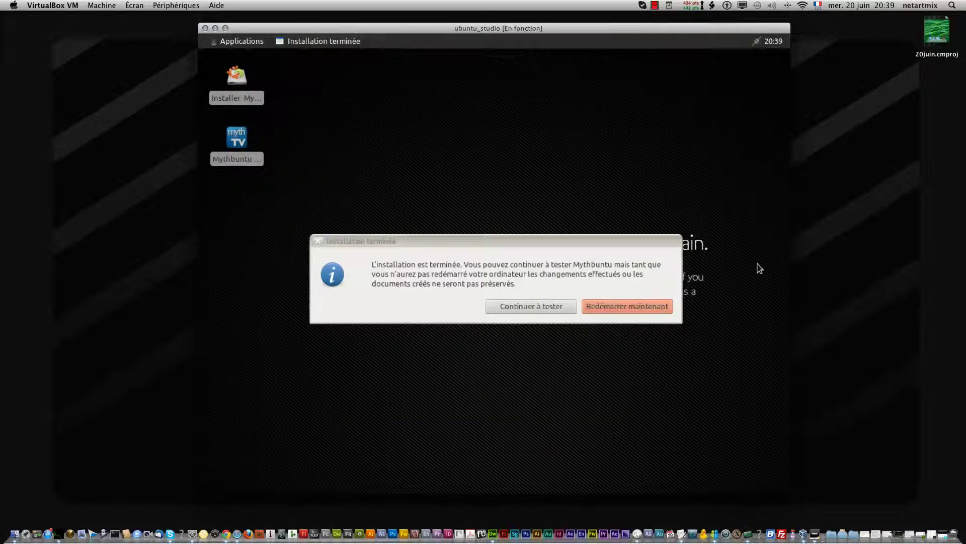
click(646, 305)
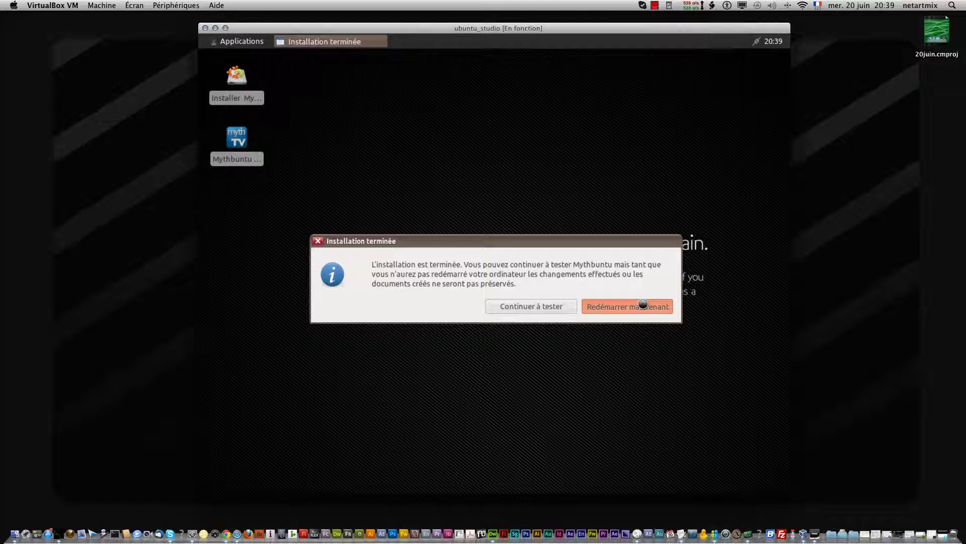
click(655, 4)
click(687, 27)
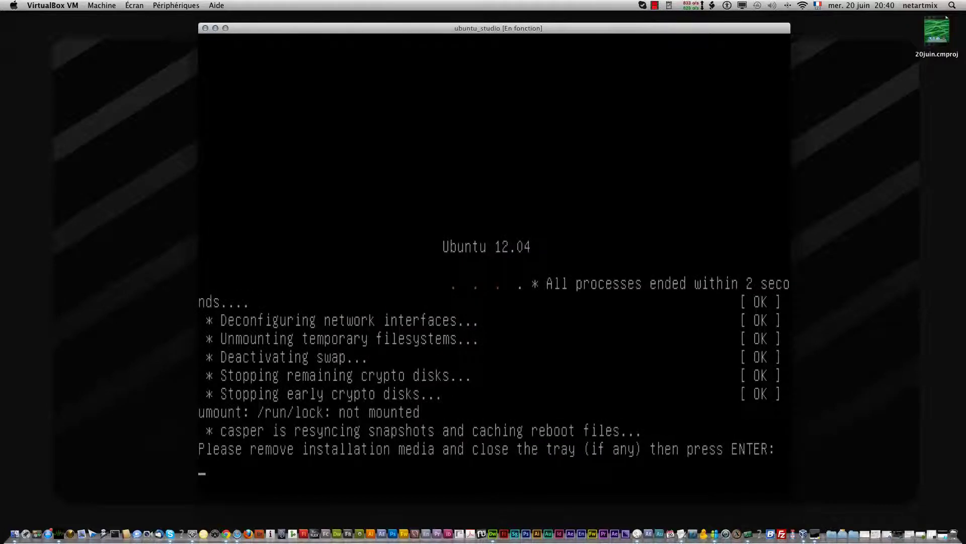
key(Return)
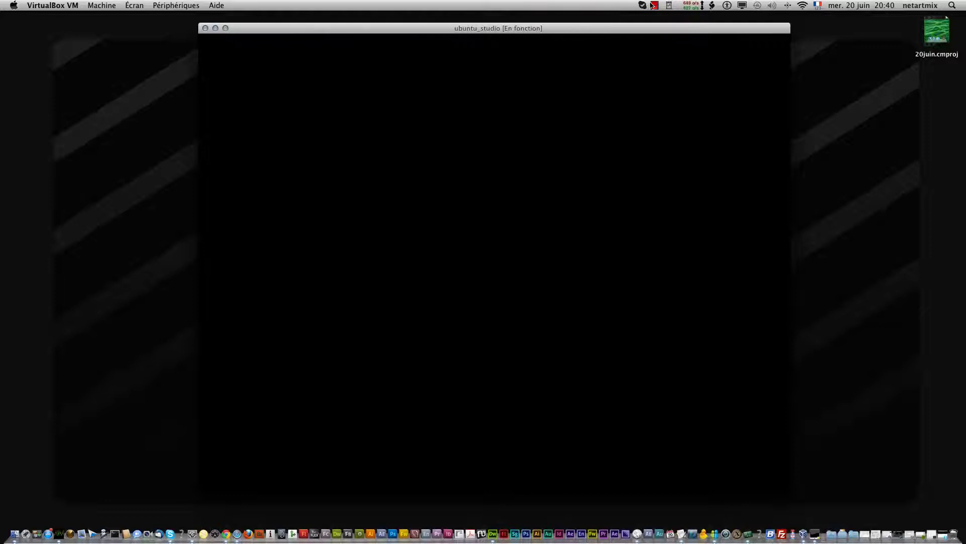
Dismiss the Mythbuntu theme update notice after the MythTV frontend boots
click(654, 6)
click(664, 27)
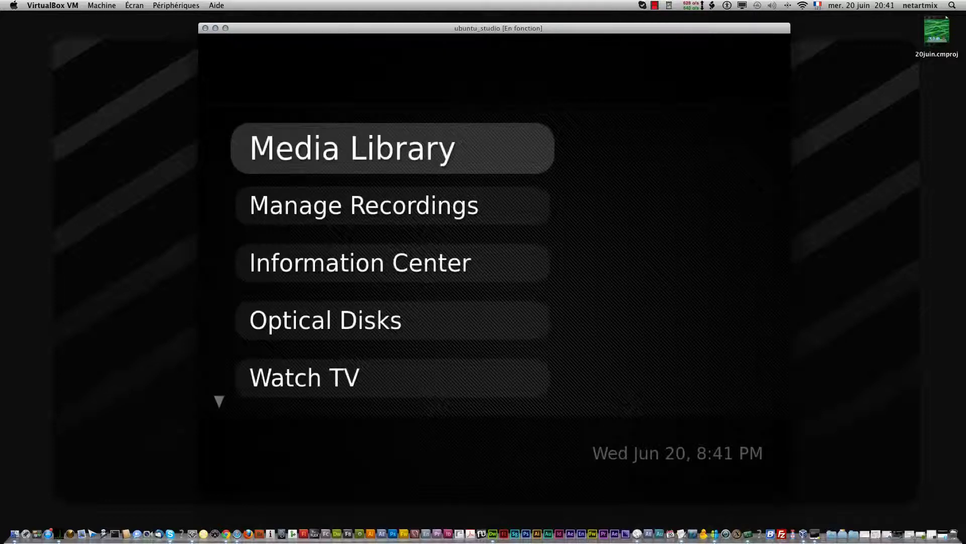
key(Down)
key(Down)
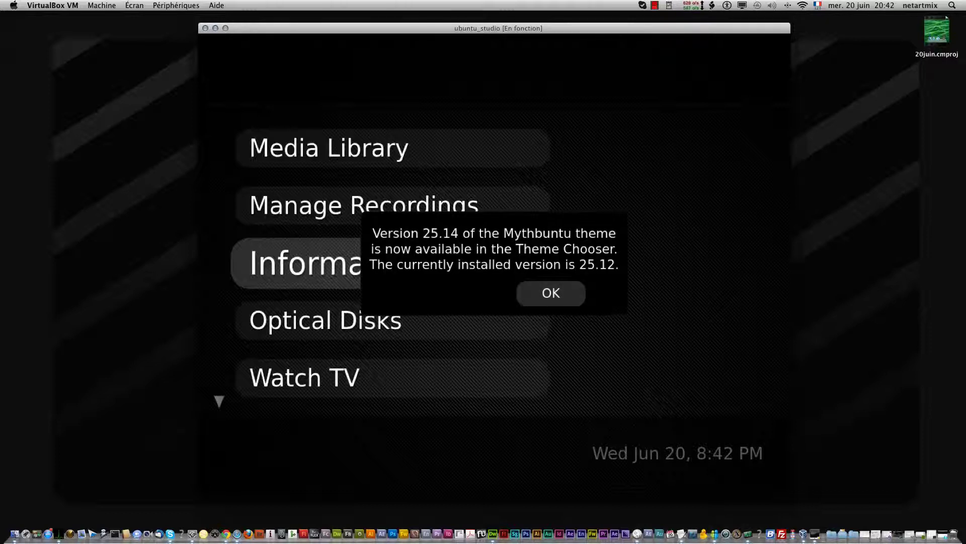
key(Return)
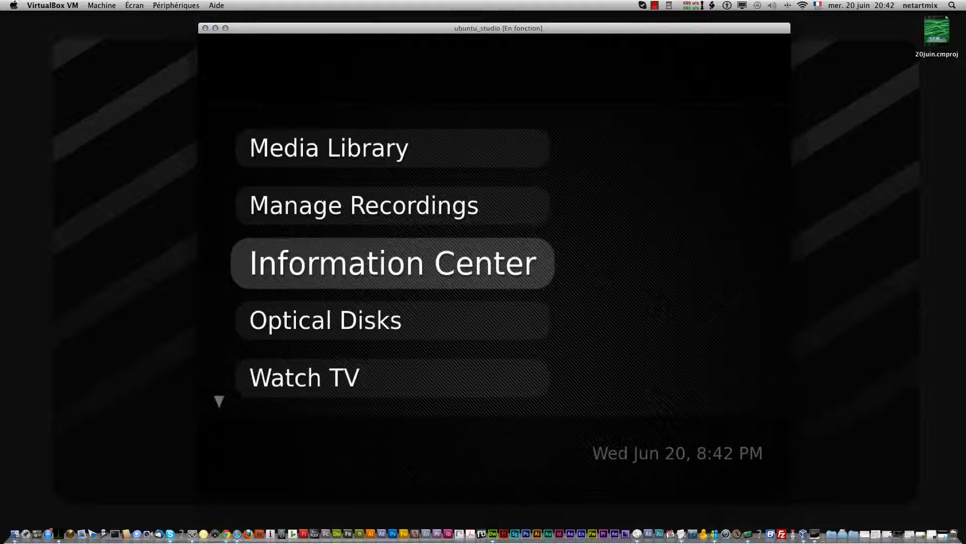
Browse the MythTV main menu entries down to Setup and back to Media Library
key(Down)
key(Up)
key(Down)
key(Down)
key(Up)
key(Up)
key(Up)
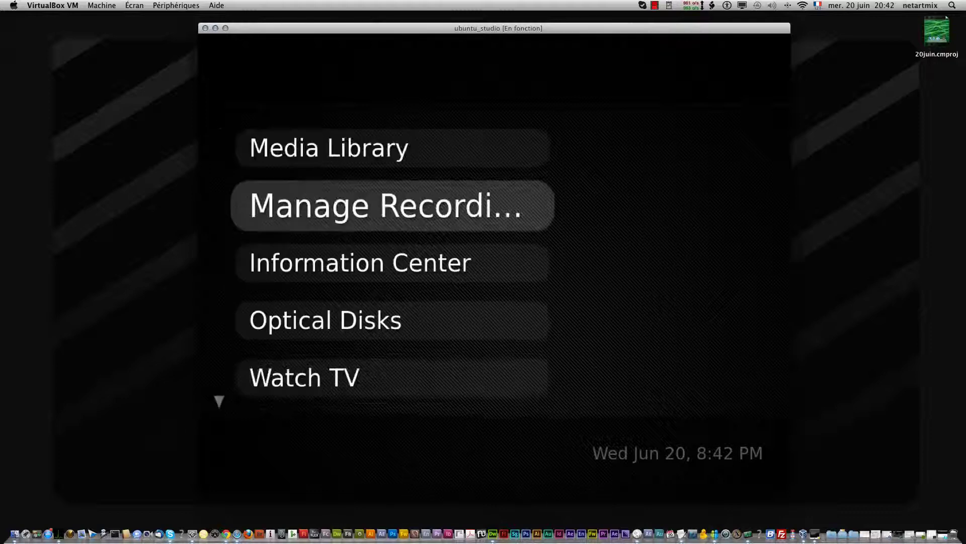
key(Down)
key(Down)
key(Down)
key(Up)
key(Up)
key(Up)
key(Down)
key(Up)
key(Up)
key(Up)
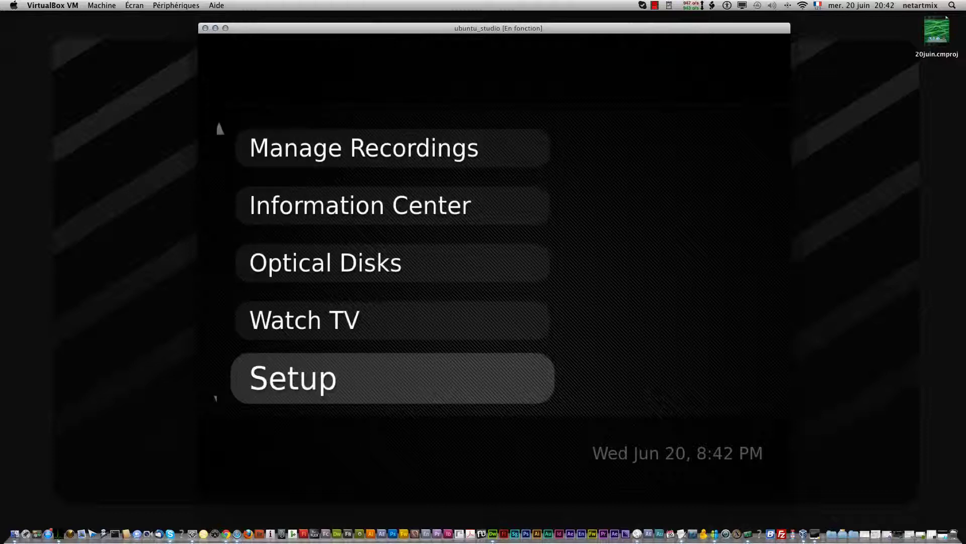
key(Down)
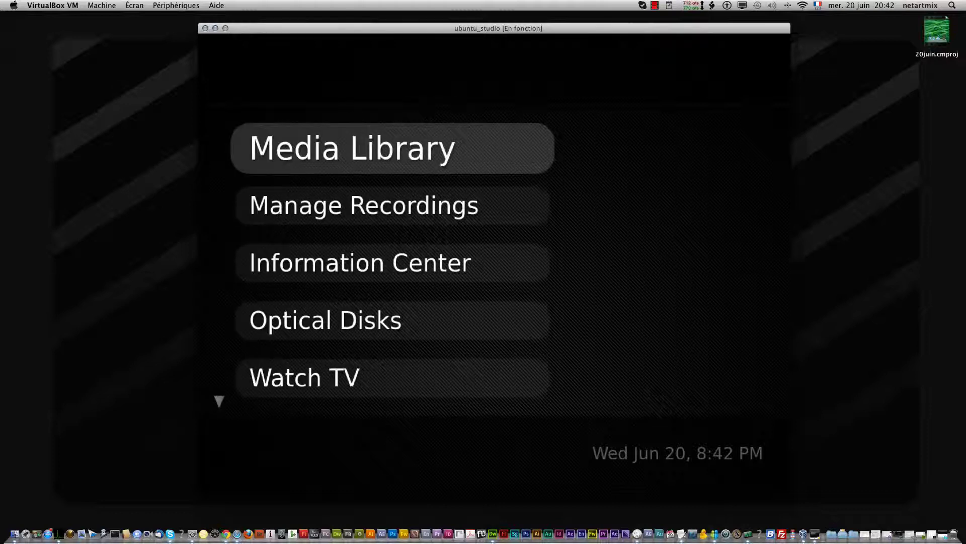
Open Media Library and browse its entries, ending on Watch Recordings
key(Return)
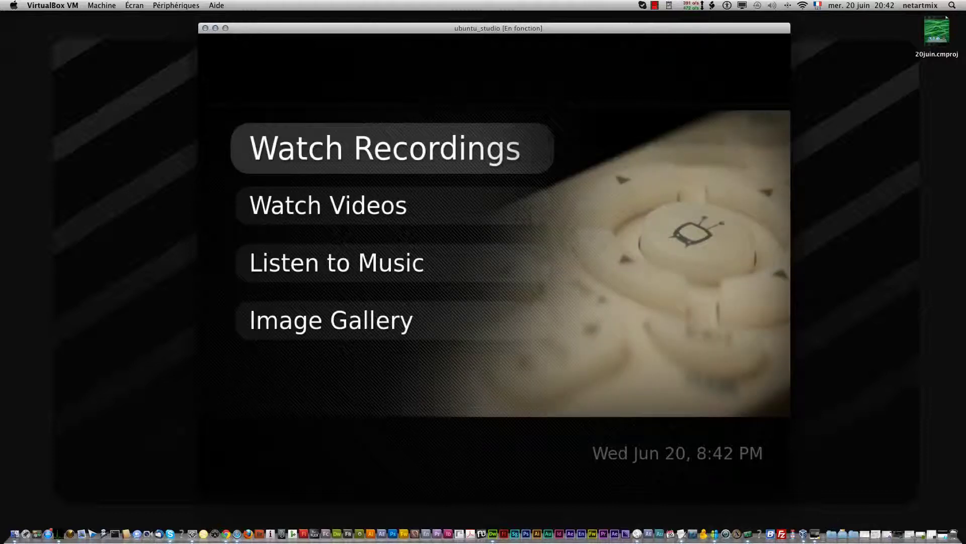
key(Down)
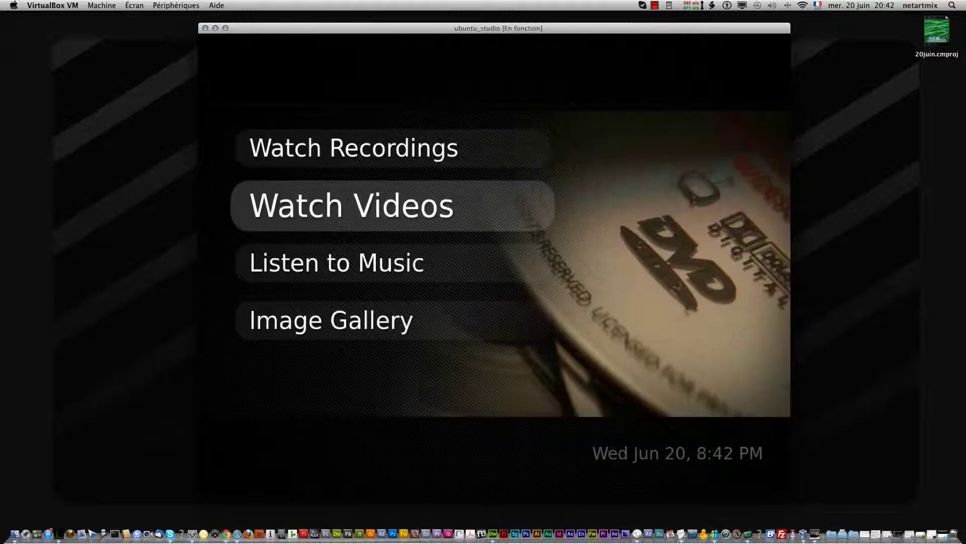
key(Down)
key(Down)
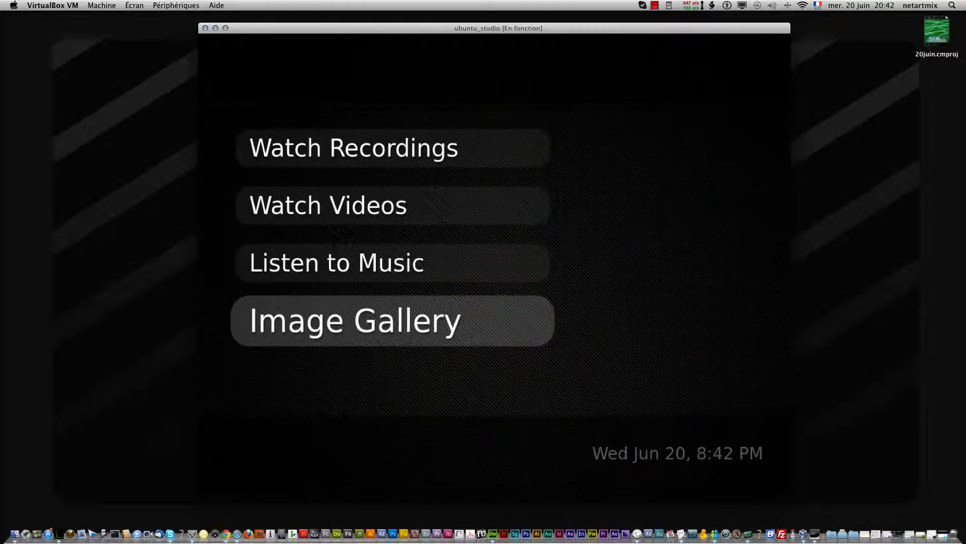
key(Up)
key(Up)
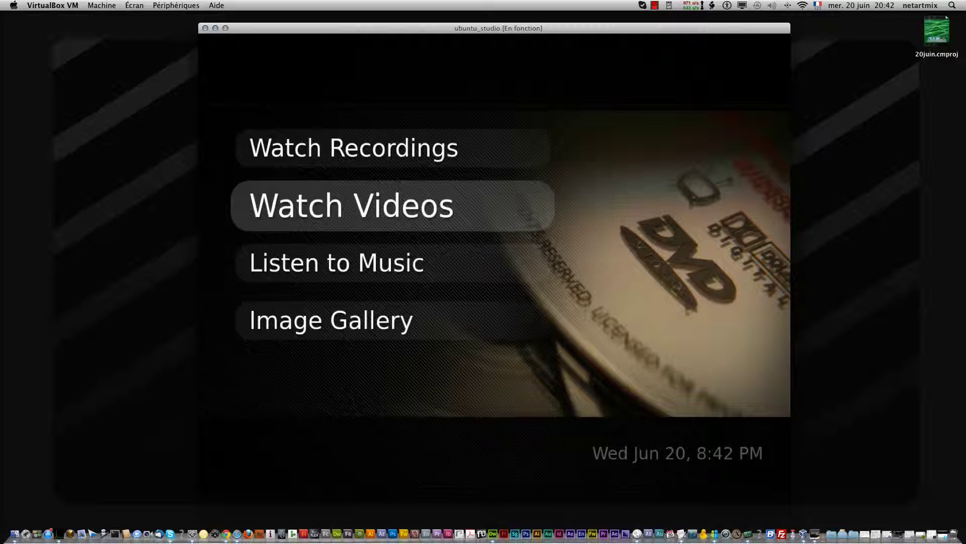
key(Up)
key(Down)
key(Up)
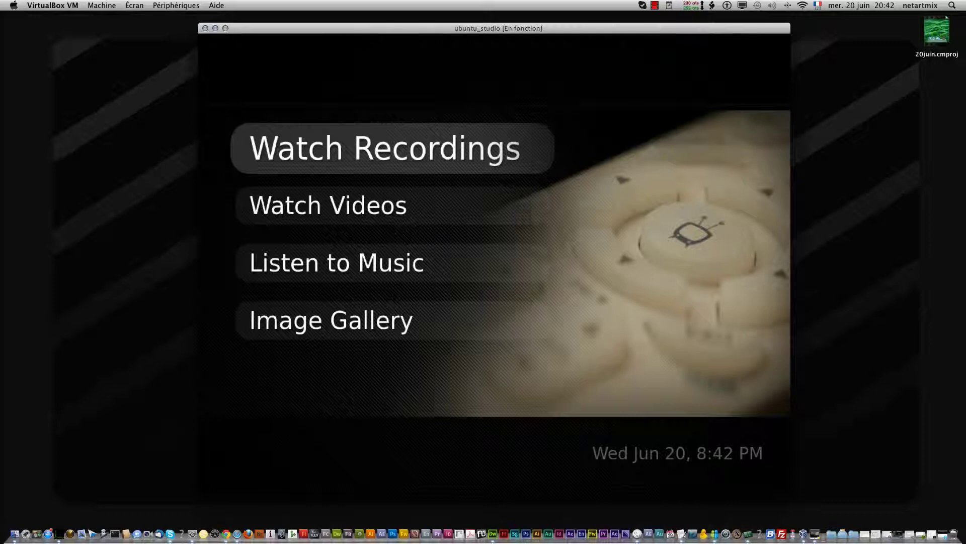
key(Down)
key(Up)
Open Watch Recordings, see it is empty, and return to Media Library
key(Return)
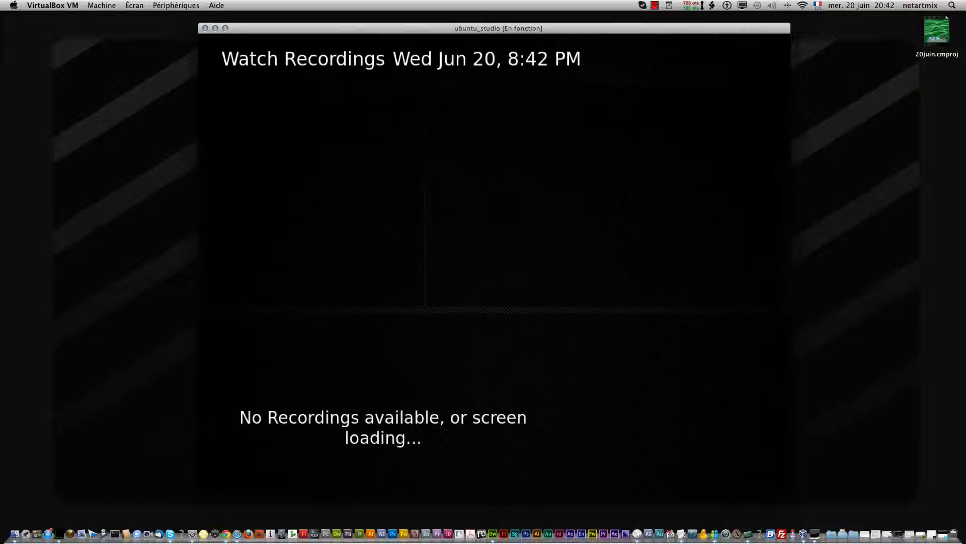
key(super+Tab)
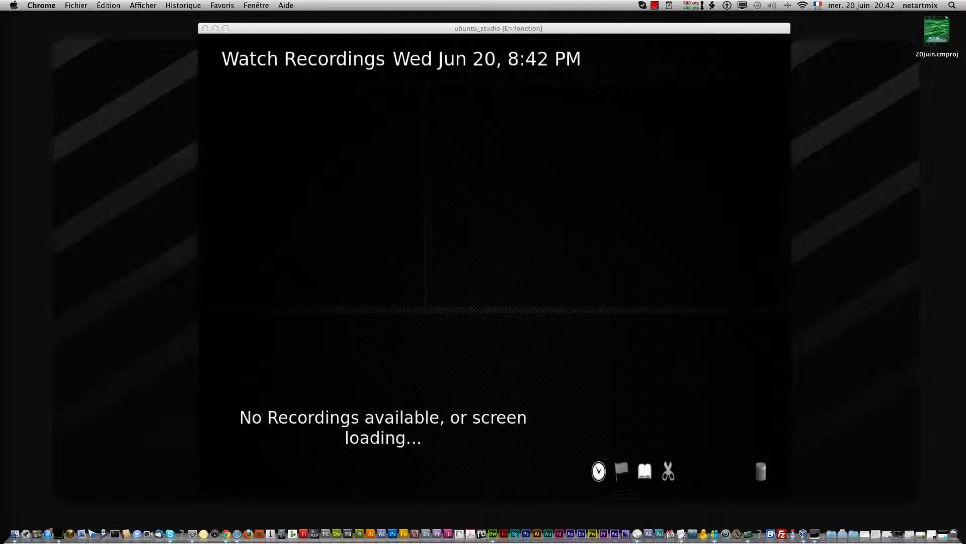
click(626, 395)
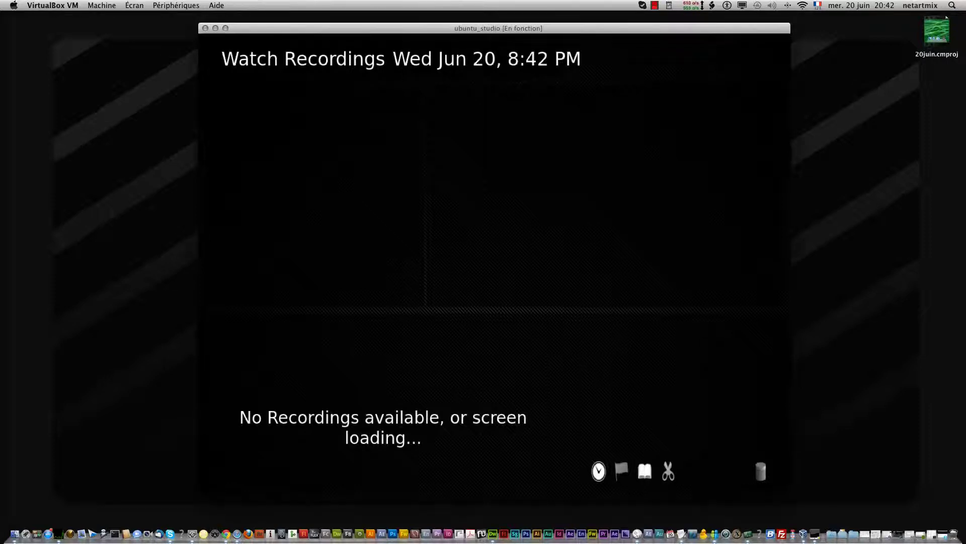
key(Escape)
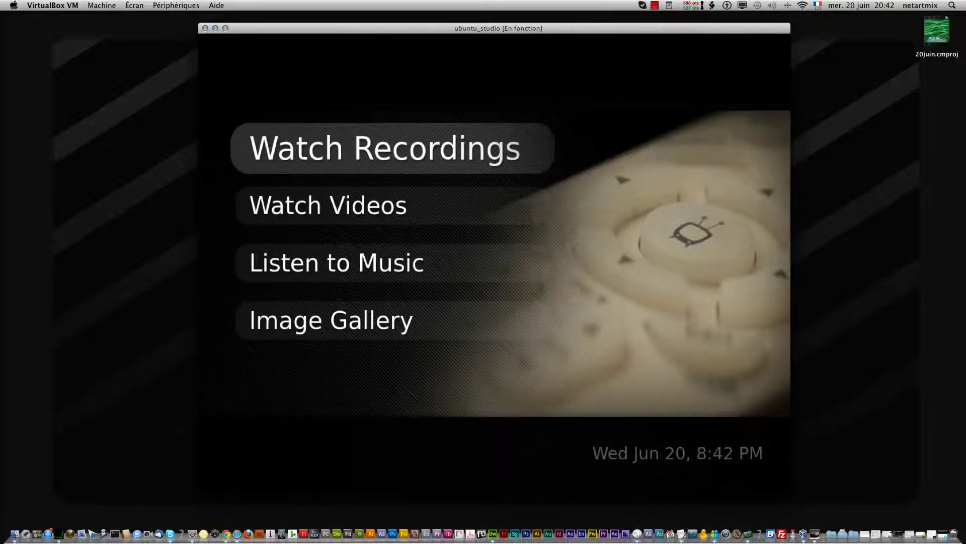
Open Watch Videos, scan the video directories, dismiss the no-files result and exit
key(Down)
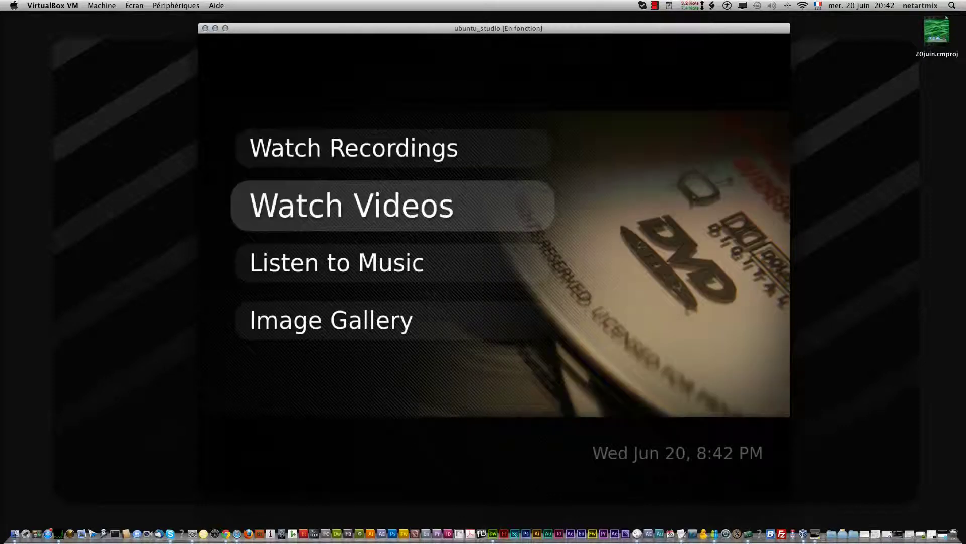
key(Return)
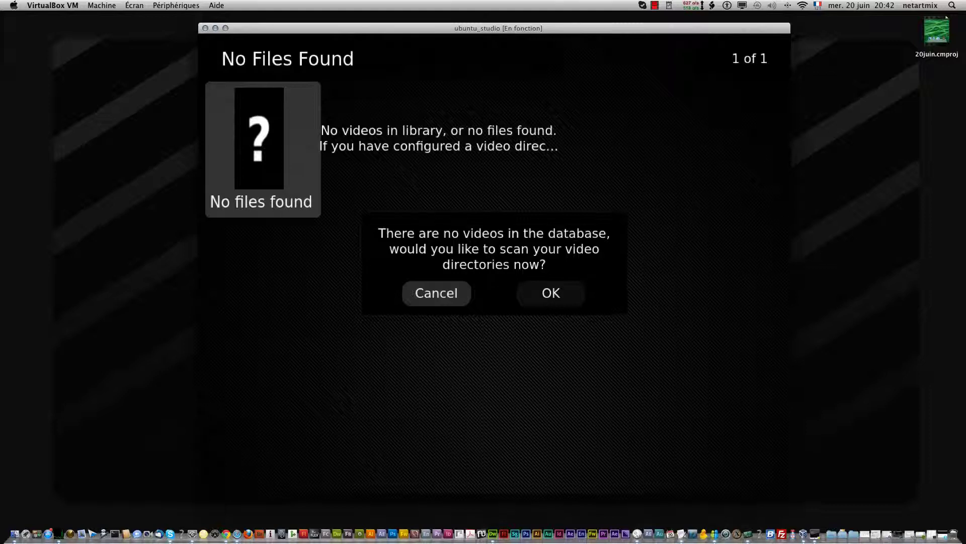
key(Right)
key(Return)
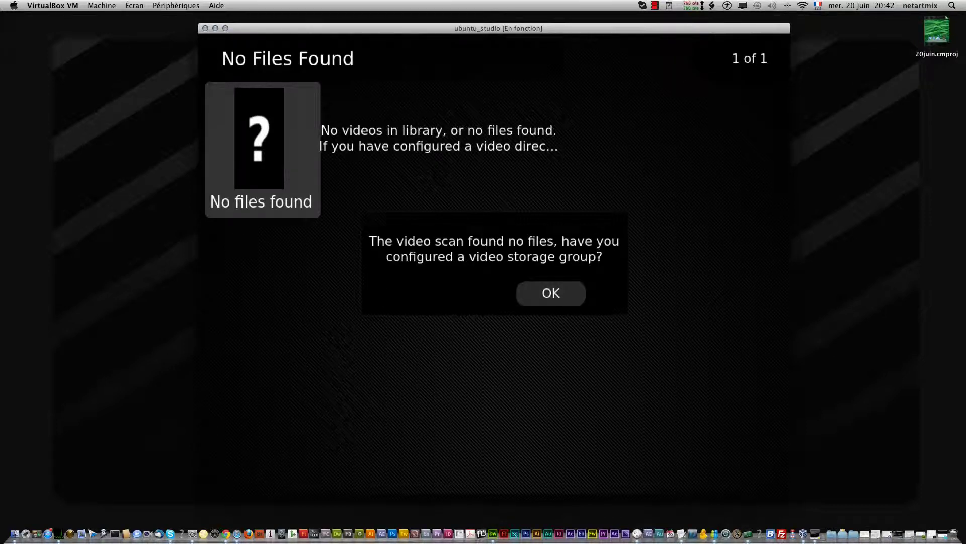
key(Return)
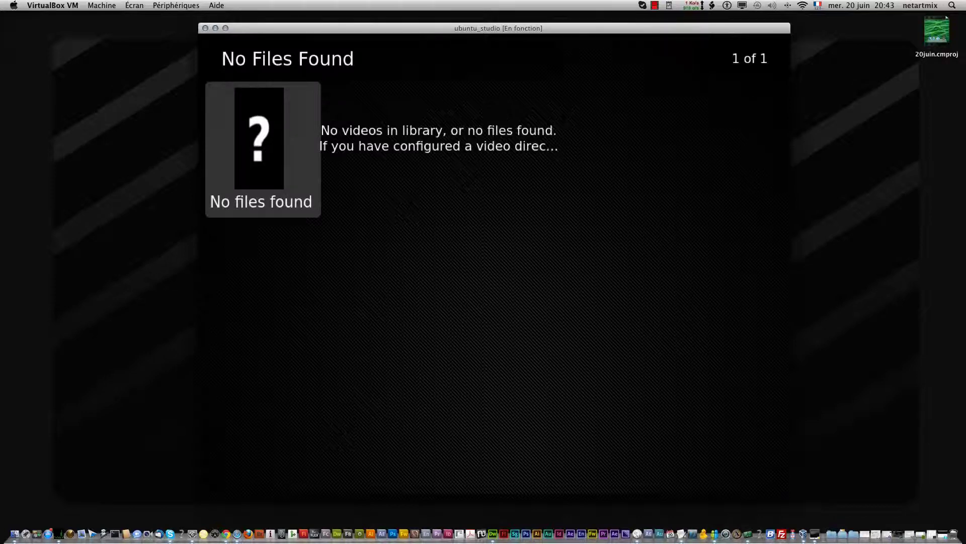
key(Escape)
Look at the empty Listen to Music player, then open Watch Recordings
key(Down)
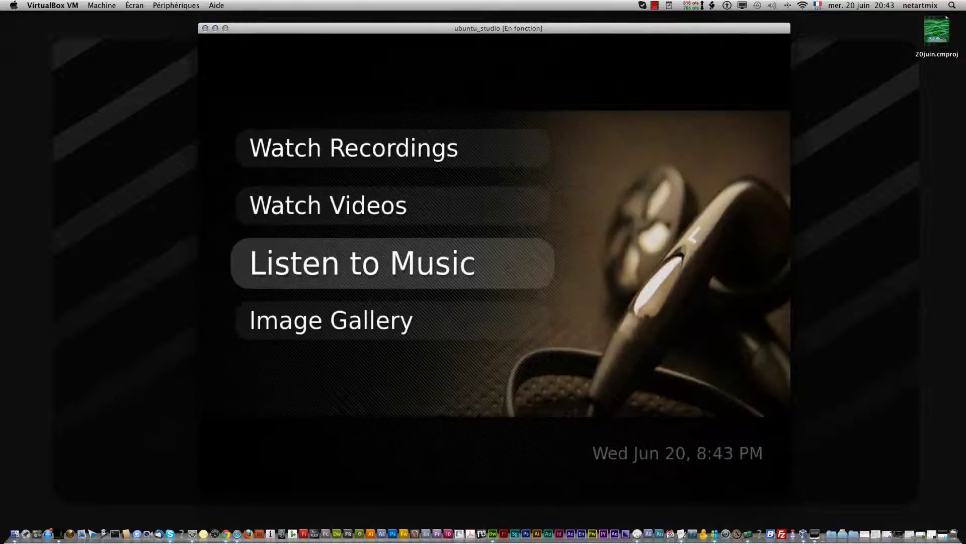
key(Return)
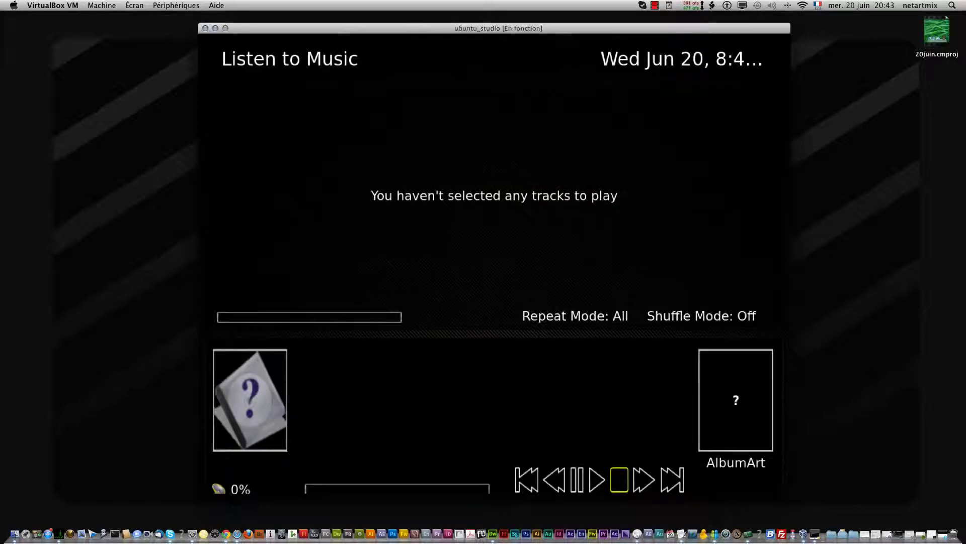
key(Escape)
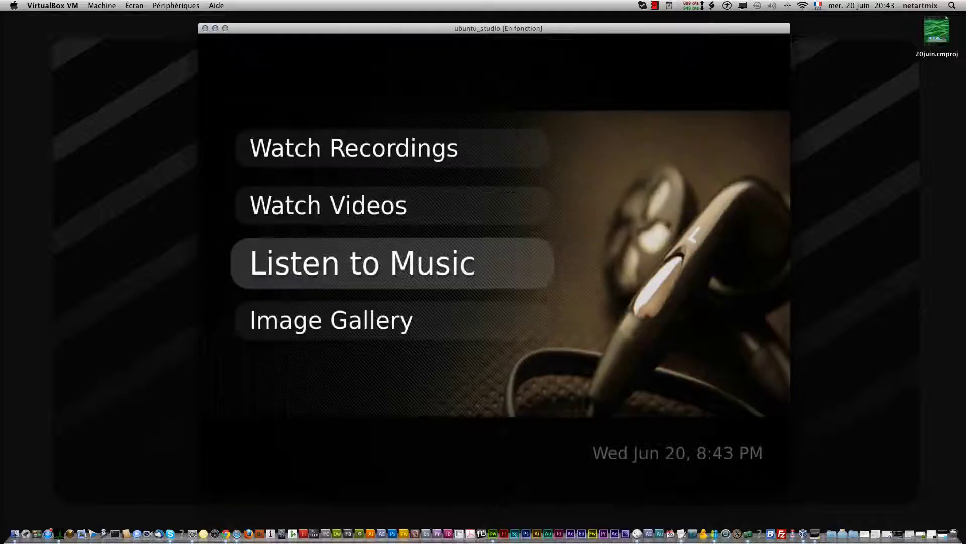
key(Up)
key(Up)
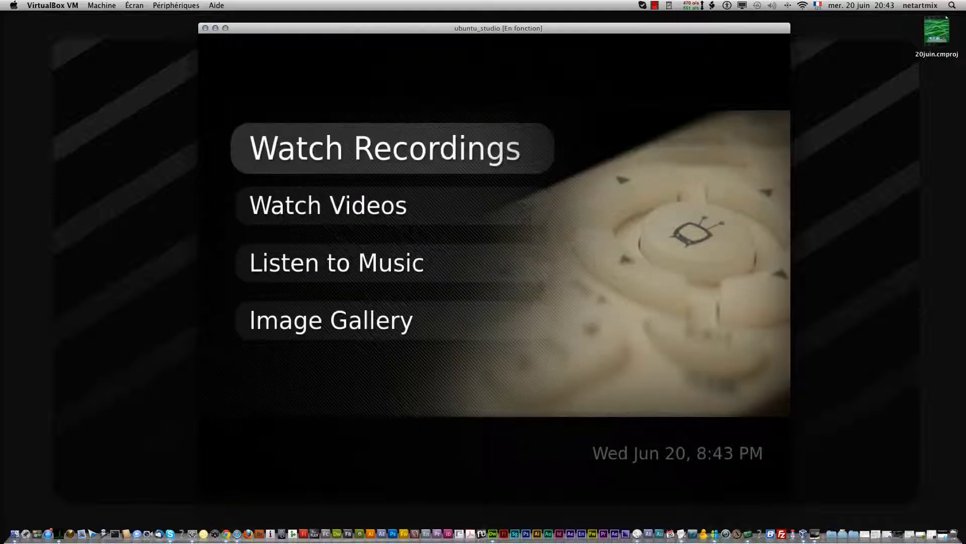
key(Return)
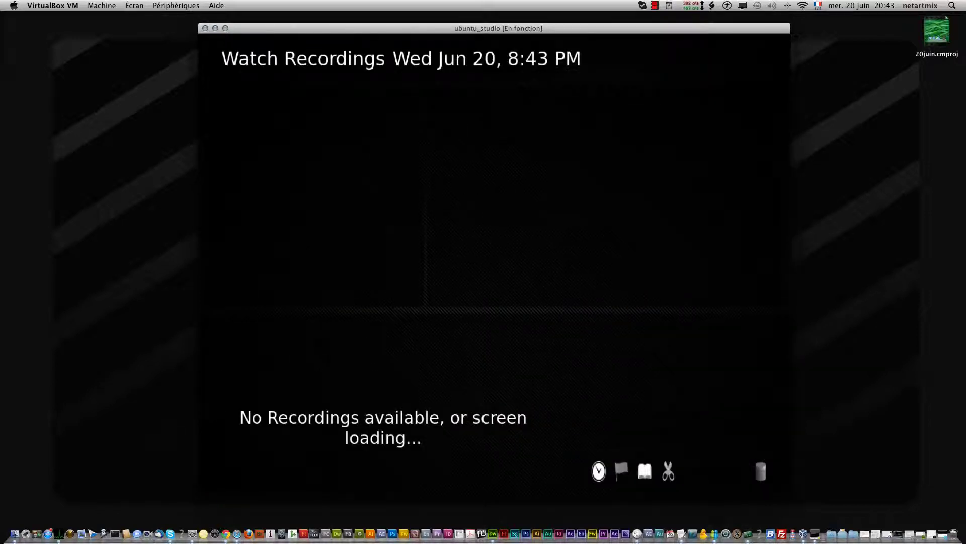
Check the recordings list's group and filter options without changing anything
key(m)
key(Return)
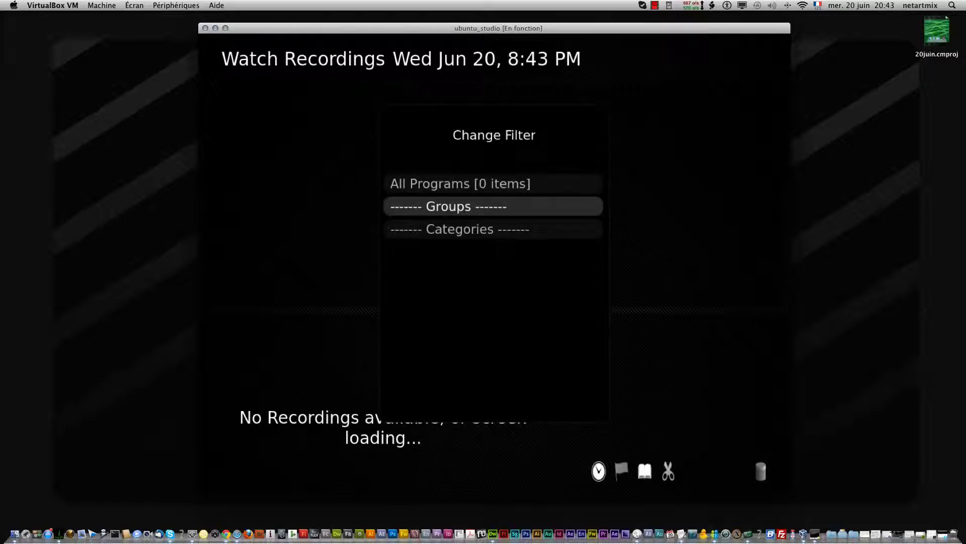
key(Up)
key(Down)
key(Down)
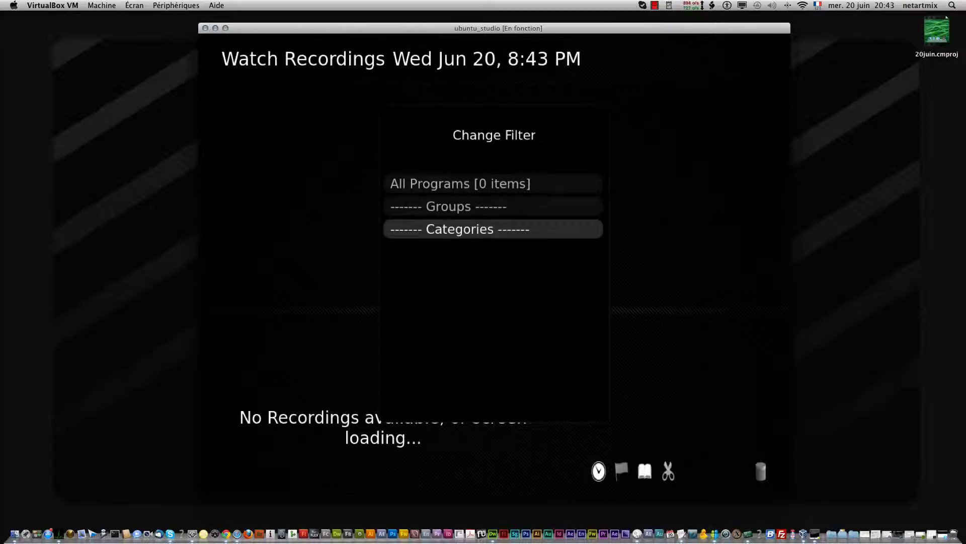
key(Escape)
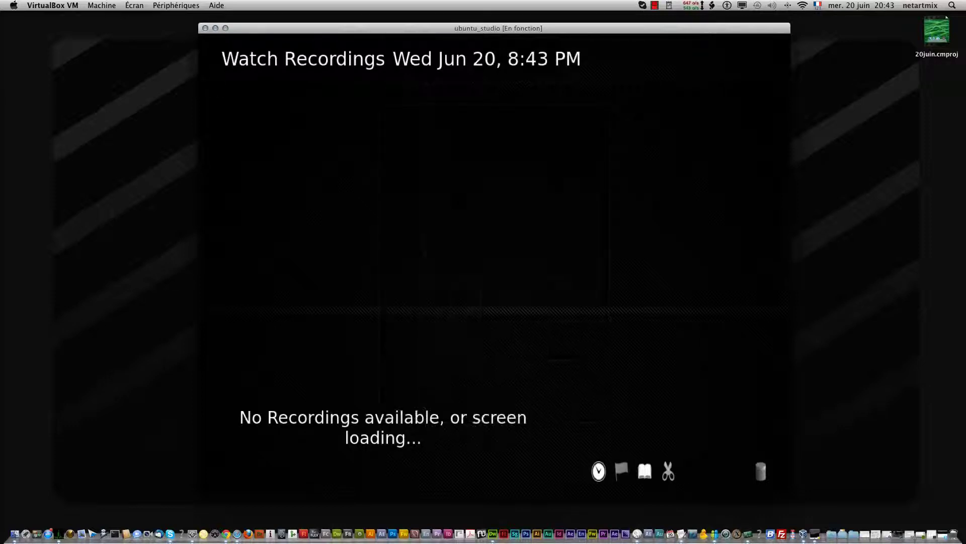
key(m)
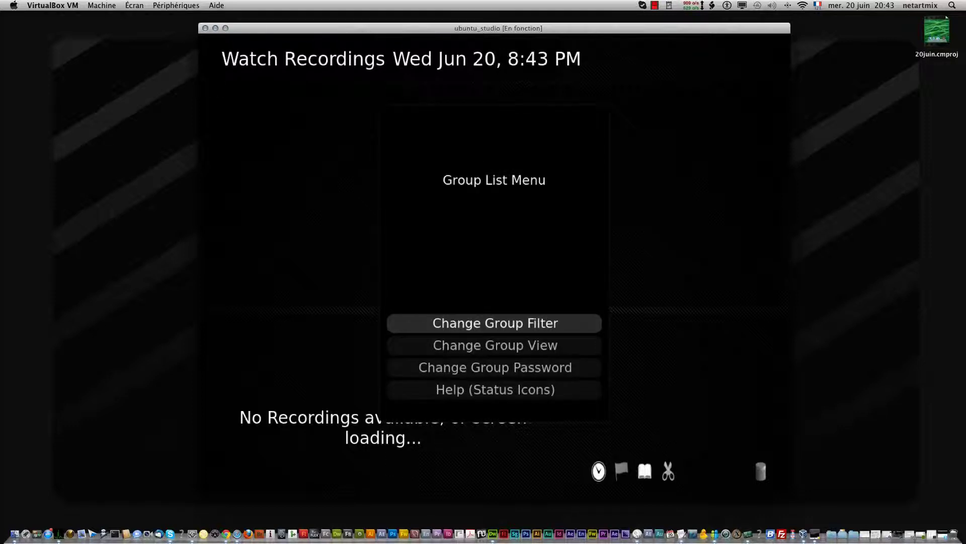
key(Escape)
key(Escape)
Look at the empty Image Gallery, then open Manage Recordings
key(Down)
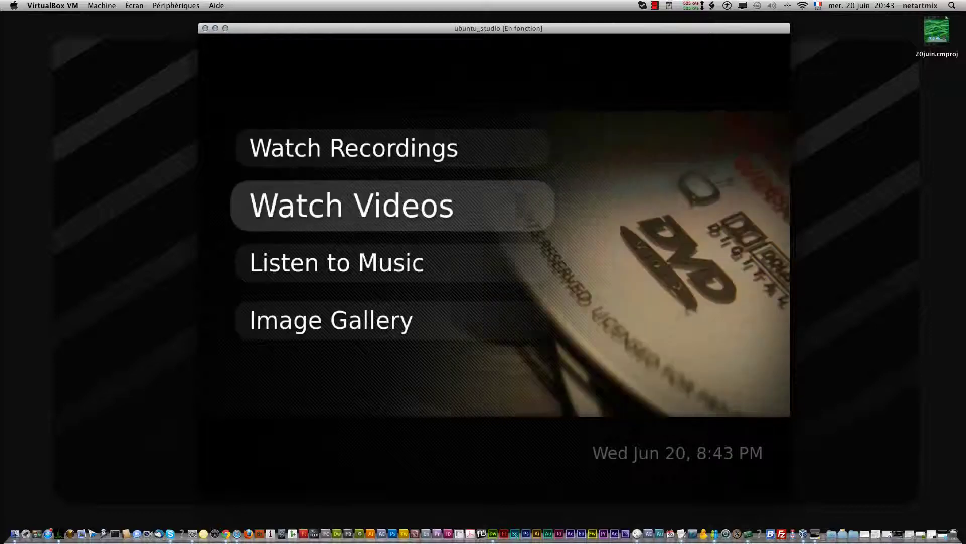
key(Down)
key(Down)
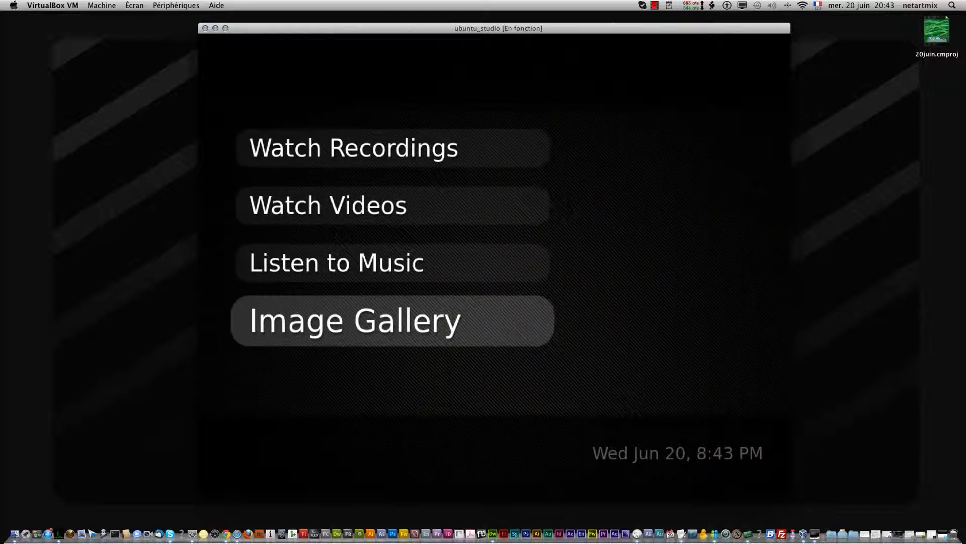
key(Return)
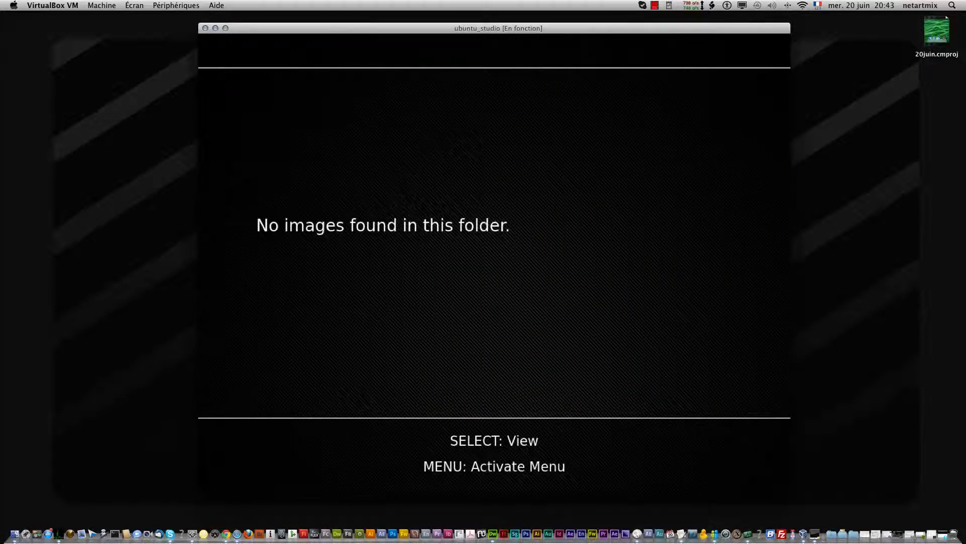
key(Escape)
key(Escape)
key(Down)
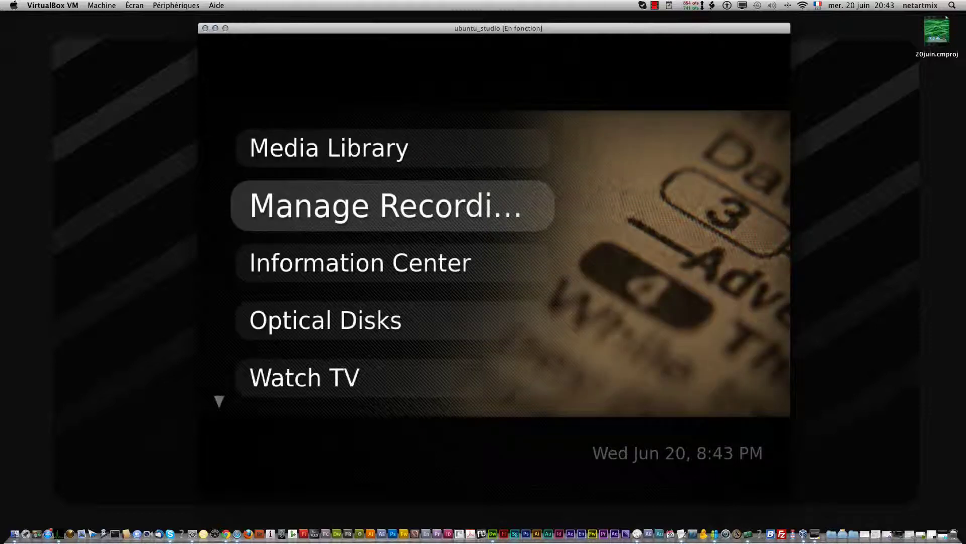
key(Return)
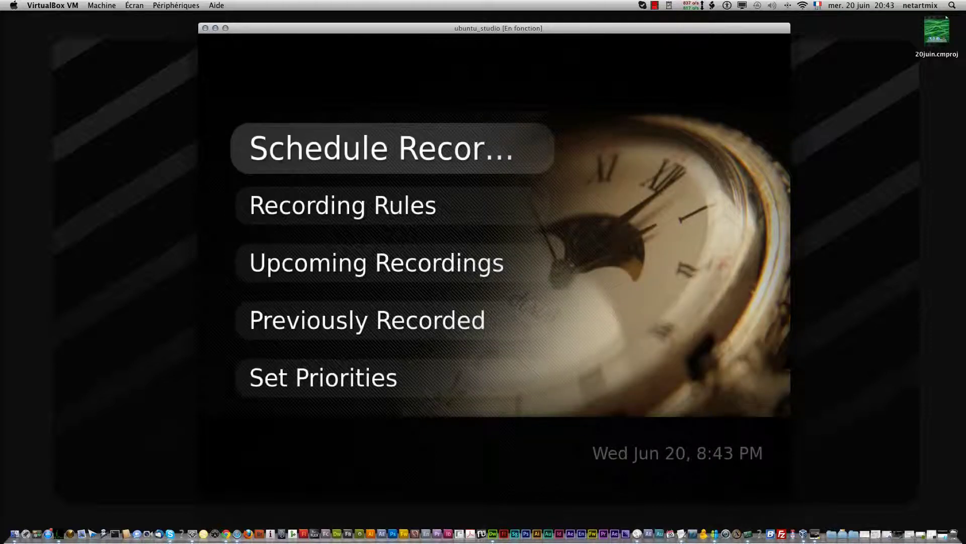
Browse the Schedule Recordings options, including Manual Schedule, then back out
key(Return)
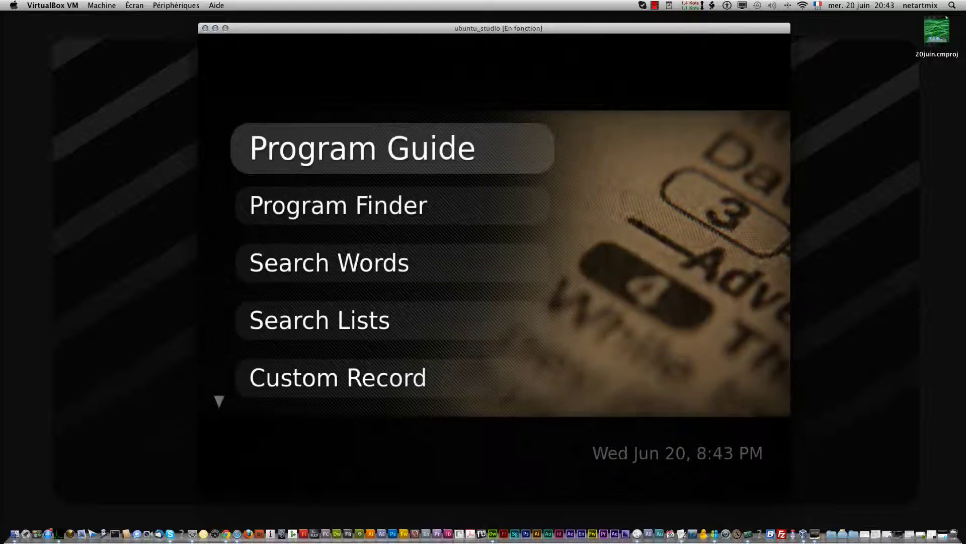
key(Down)
key(Down)
key(Down)
key(Down)
key(Down)
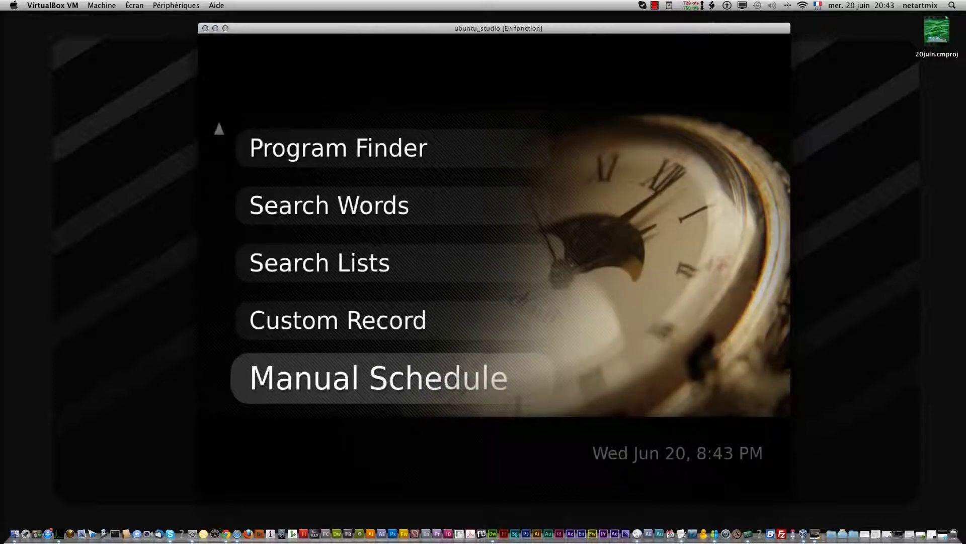
key(Down)
key(Down)
key(Down)
key(Down)
key(Down)
key(Down)
key(Down)
key(Down)
key(Down)
key(Down)
key(Down)
key(Down)
key(Escape)
View the empty Recording Rules list and return to the main menu at Information Center
key(Down)
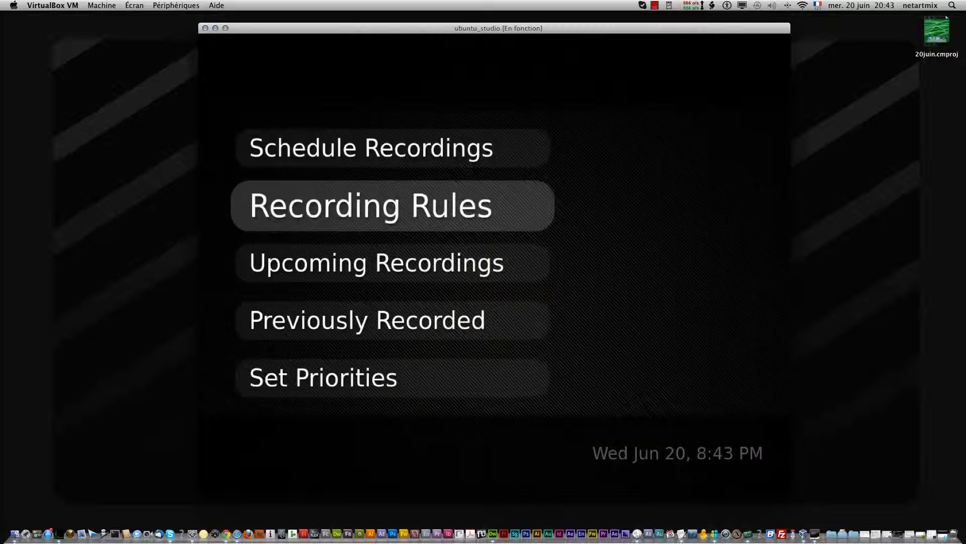
key(Return)
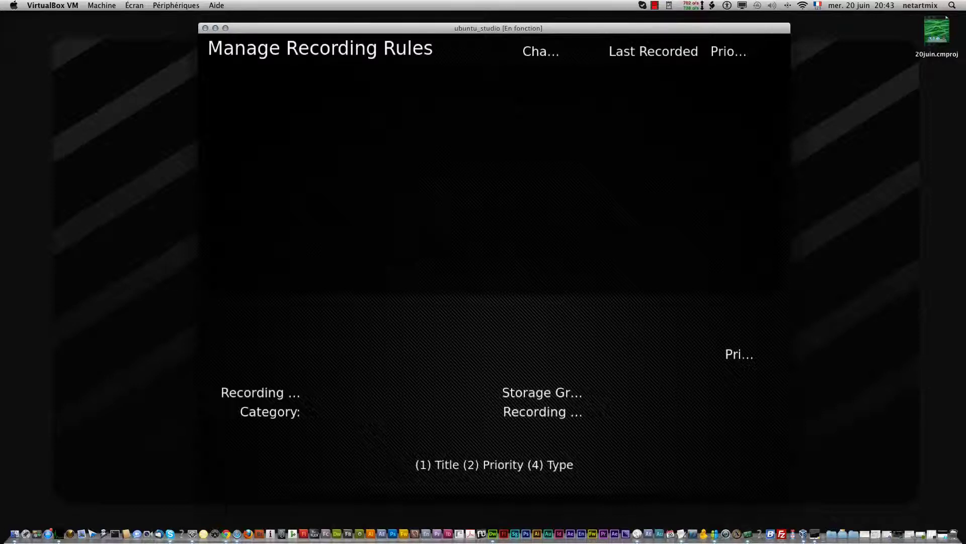
key(Escape)
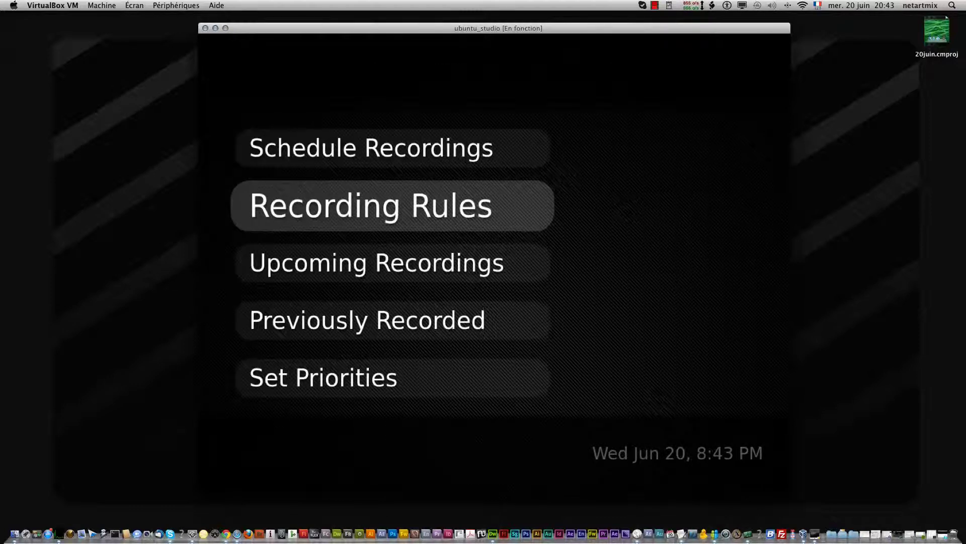
key(Escape)
key(Down)
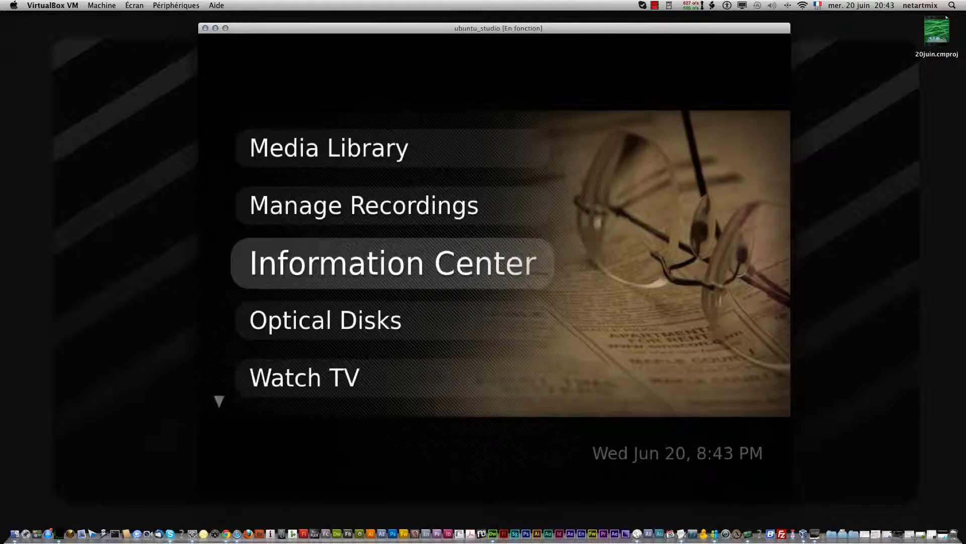
Try Watch TV in MythTV and dismiss the no-tuners warning
key(Down)
key(Down)
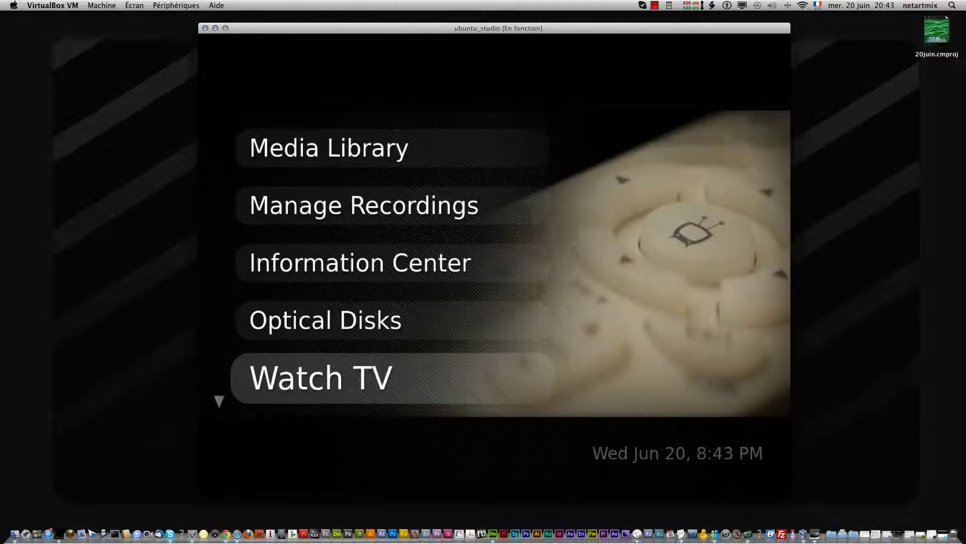
key(Down)
key(Up)
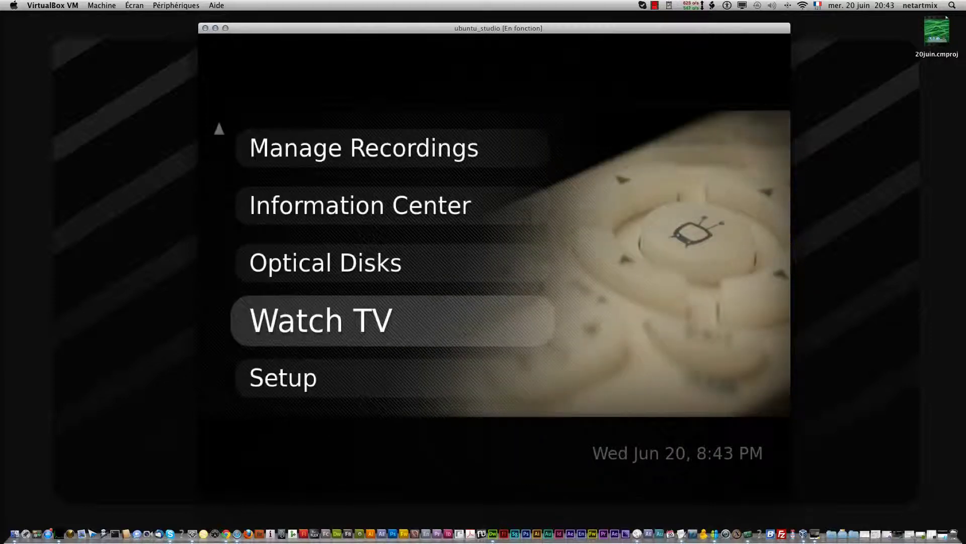
key(Return)
key(Return)
key(Down)
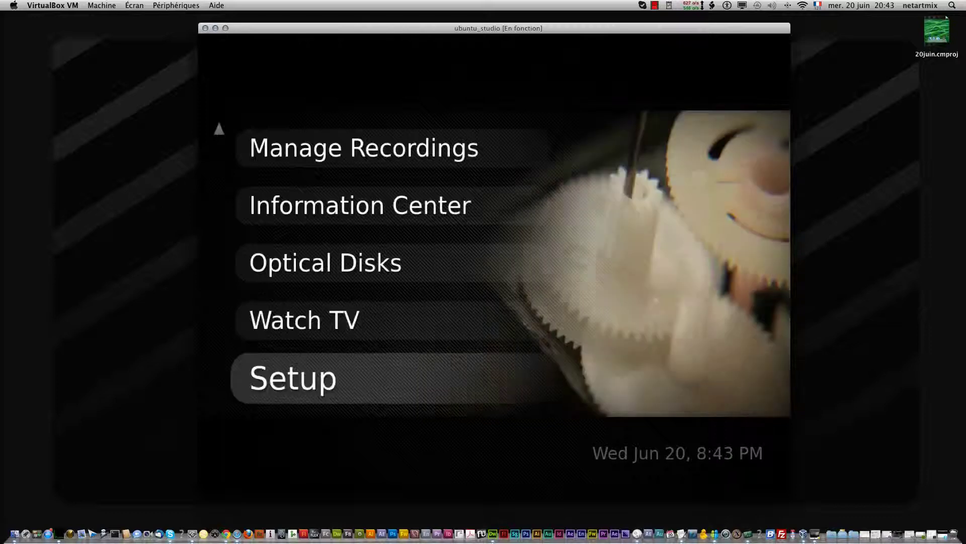
Look through the Optical Disks options down to Import CD, then return to the main menu
key(Up)
key(Up)
key(Return)
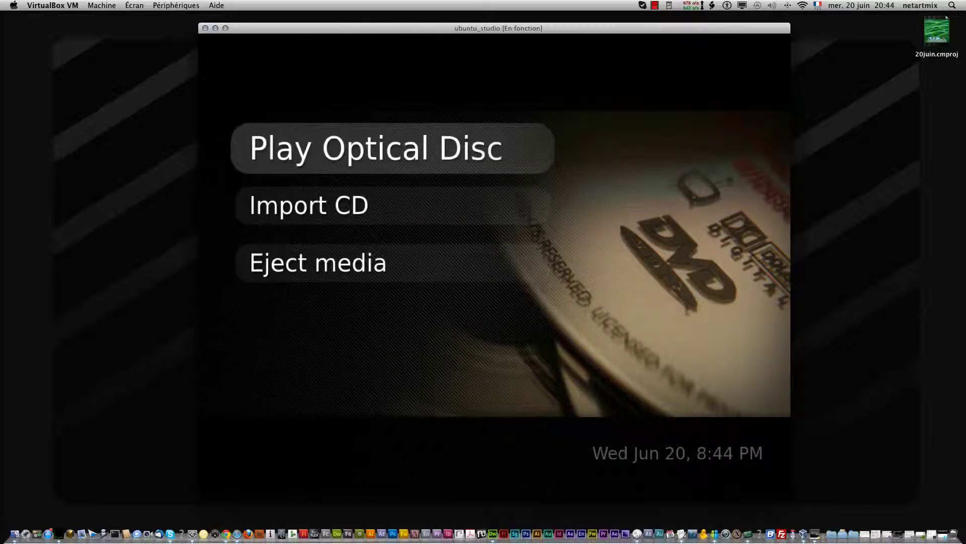
key(Down)
key(Escape)
From the main menu, bring up the 'Do you really want to exit MythTV?' prompt
key(Down)
key(Down)
key(Down)
key(Down)
key(Down)
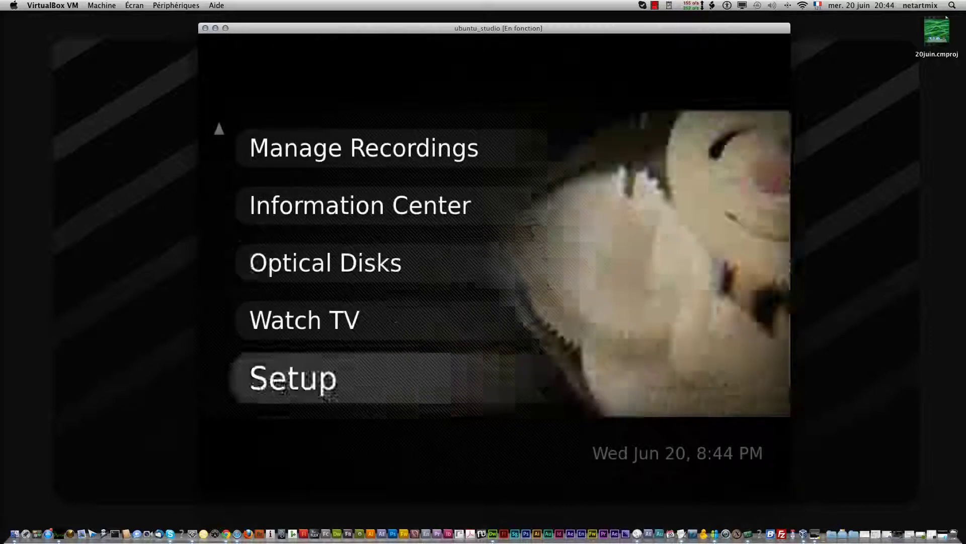
key(Down)
key(Down)
key(Down)
key(Down)
key(Down)
key(Down)
key(Down)
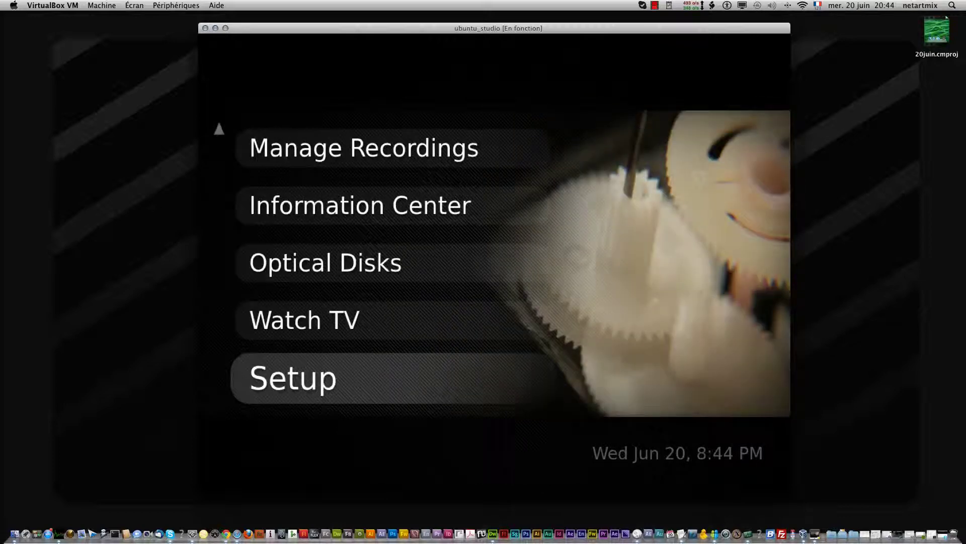
key(Down)
key(Down)
key(Down)
key(Down)
key(Down)
key(Down)
key(Down)
key(Down)
key(Down)
key(Down)
key(Down)
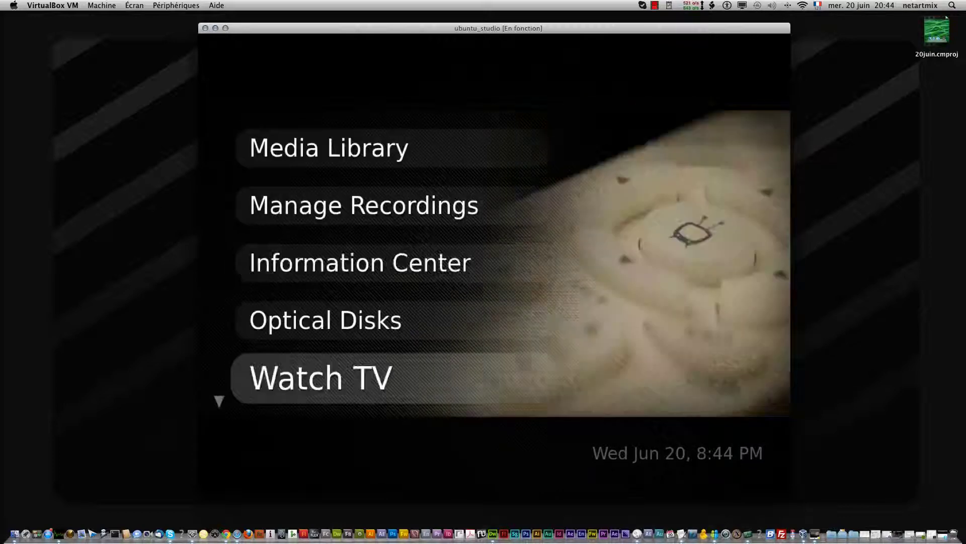
key(Escape)
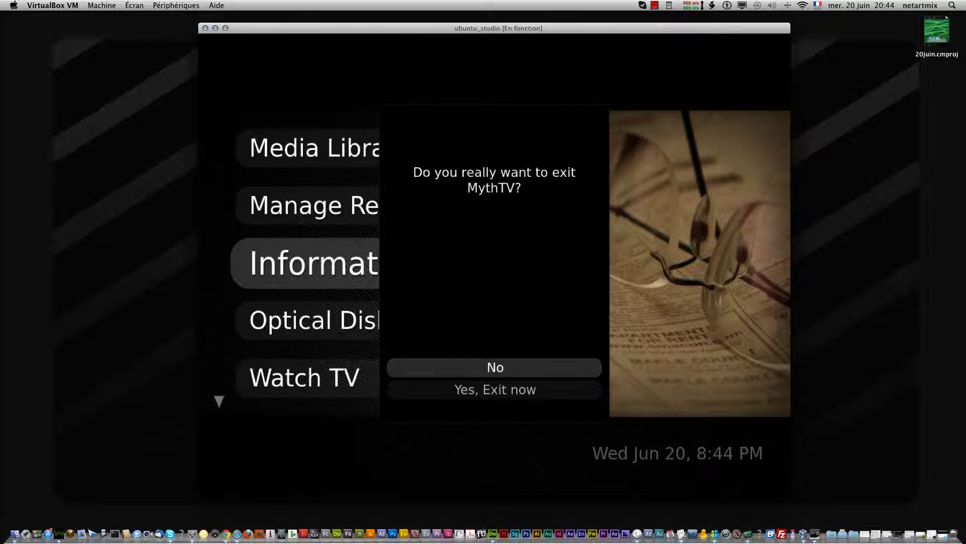
Answer No to the first exit prompt, then reopen it and choose 'Yes, Exit now'
key(Down)
key(Up)
key(Return)
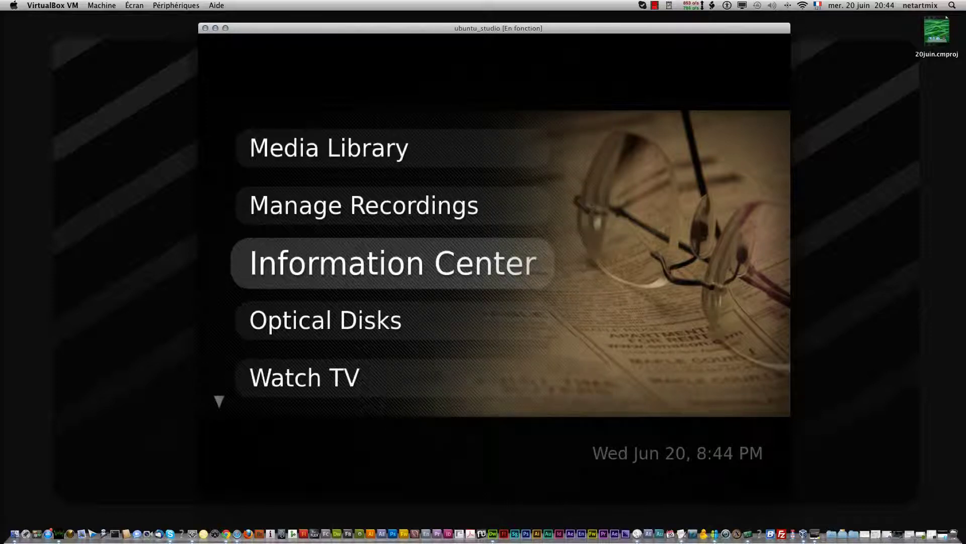
key(Escape)
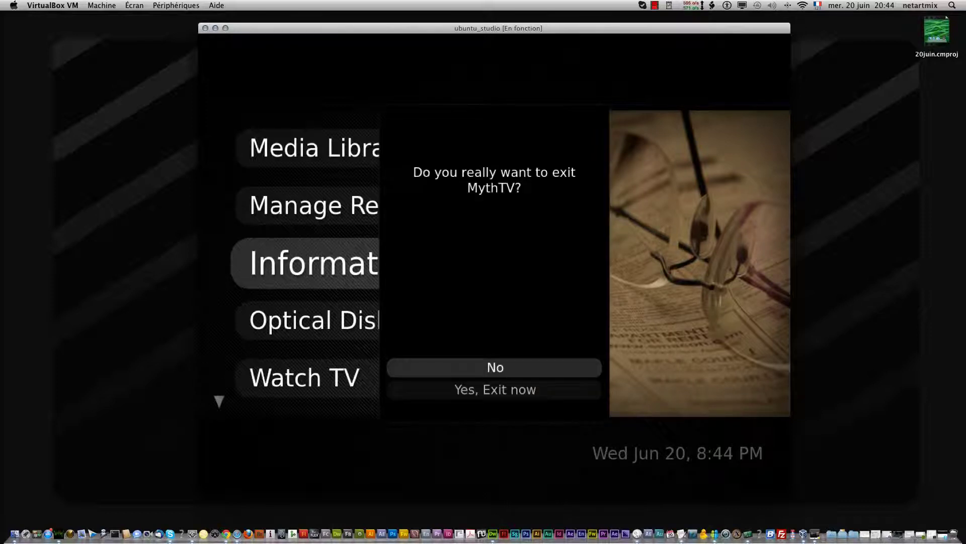
key(Down)
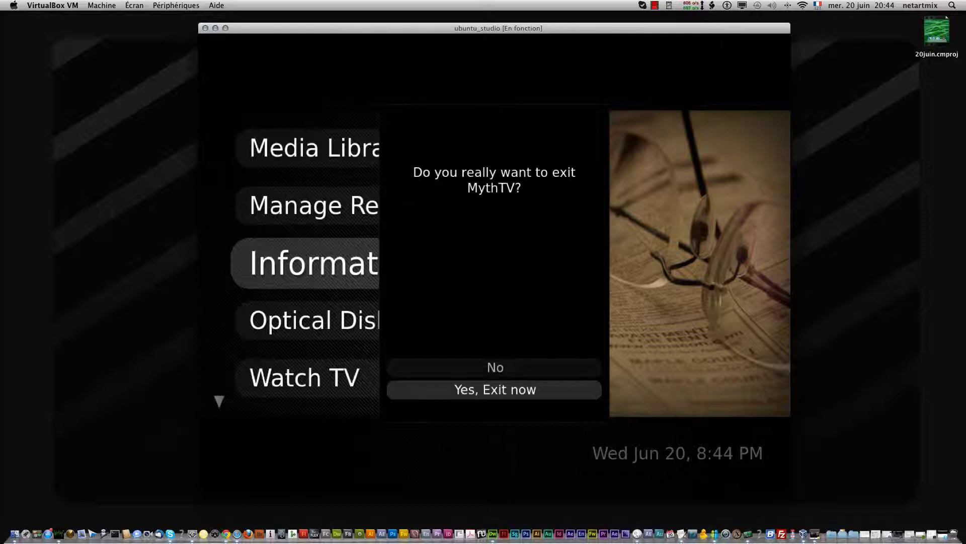
key(Return)
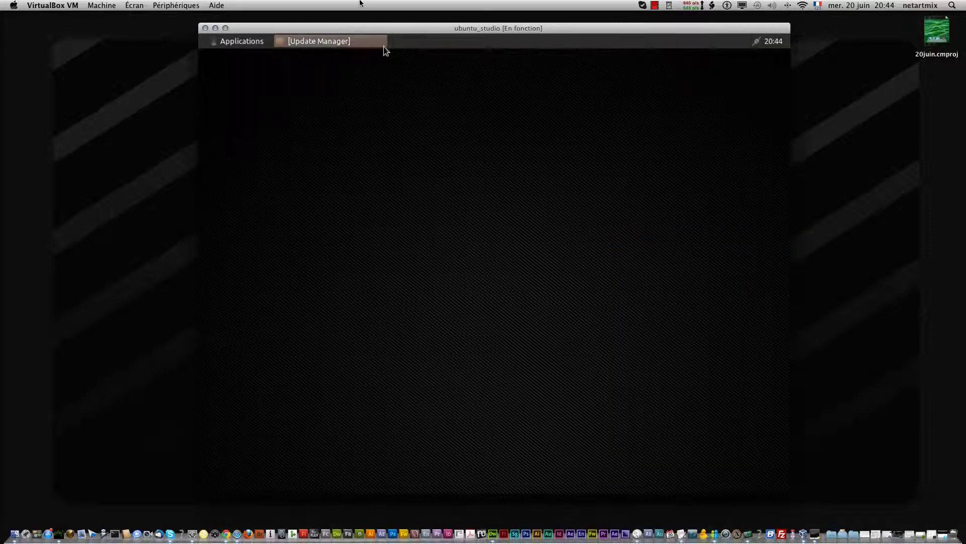
click(324, 43)
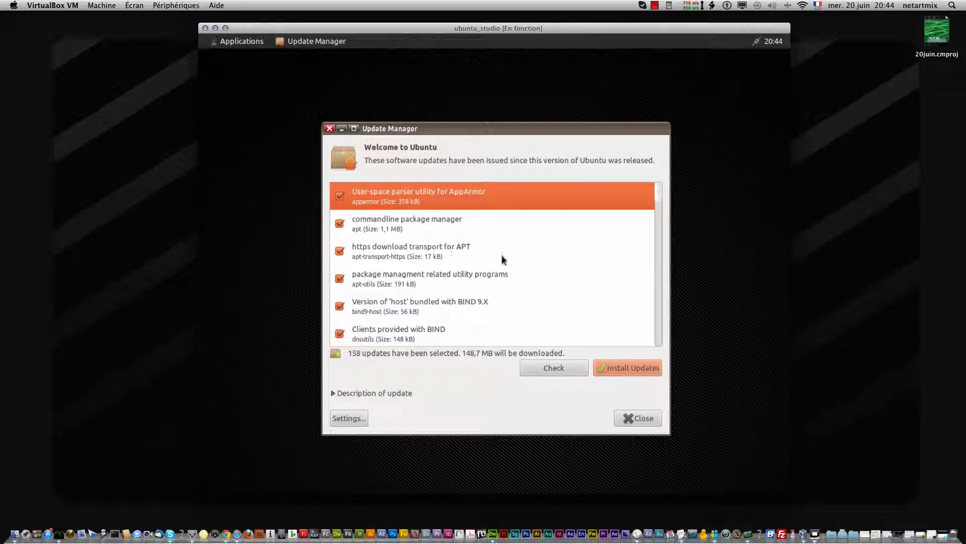
click(635, 421)
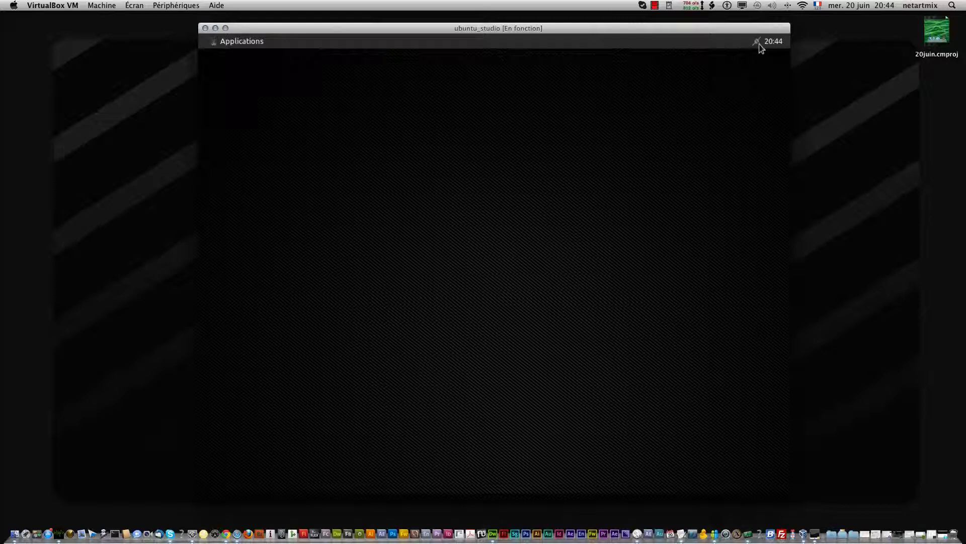
Browse the Applications menu's Paramètres, Multimédia, Système and Internet submenus, then close the menus
click(237, 44)
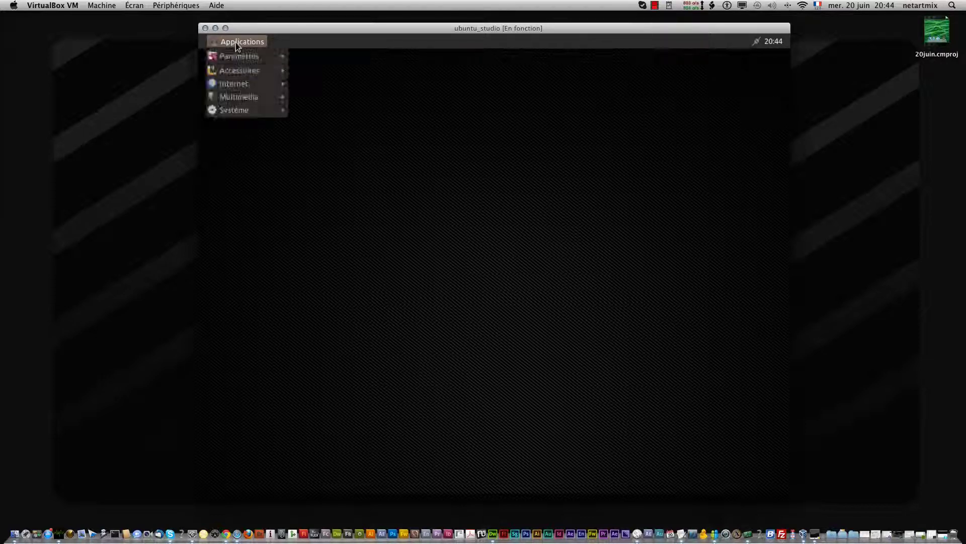
mouse_move(247, 59)
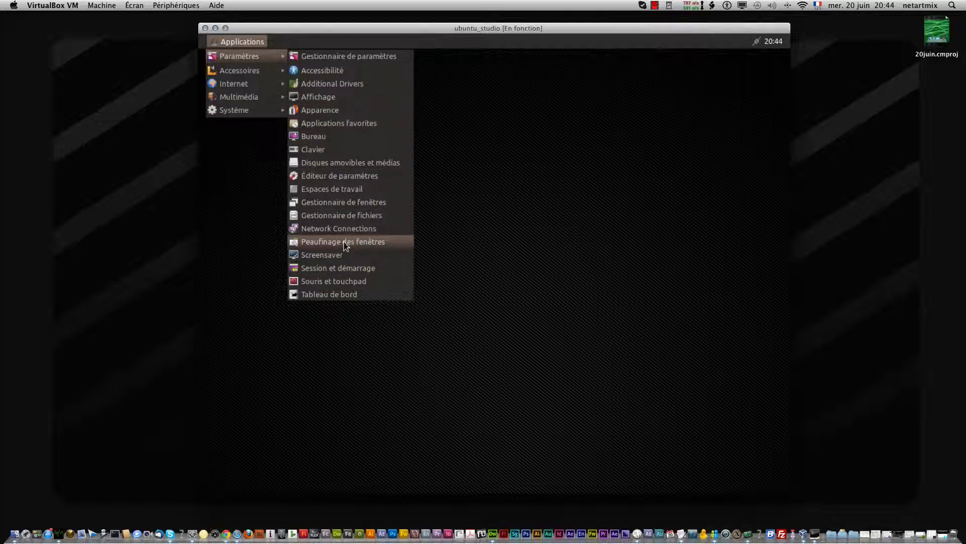
mouse_move(261, 96)
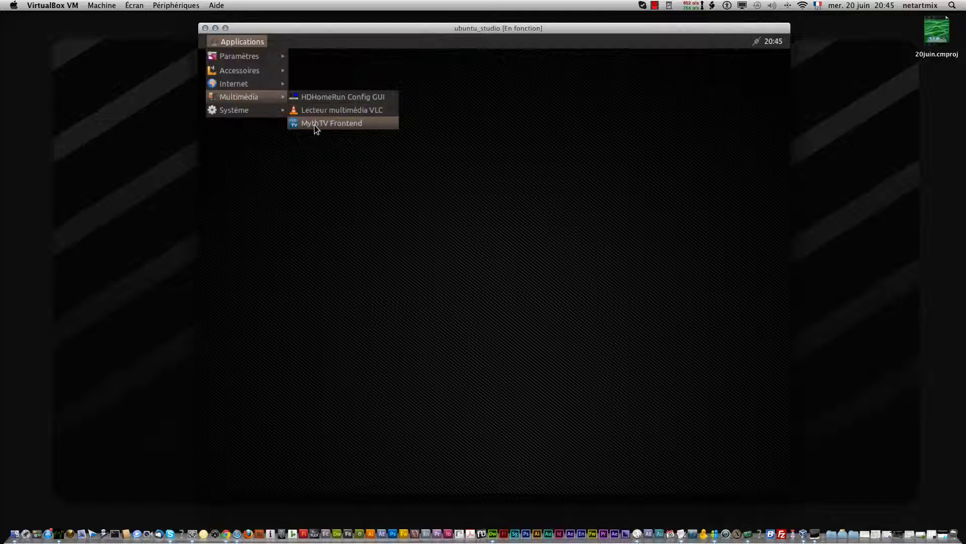
mouse_move(263, 112)
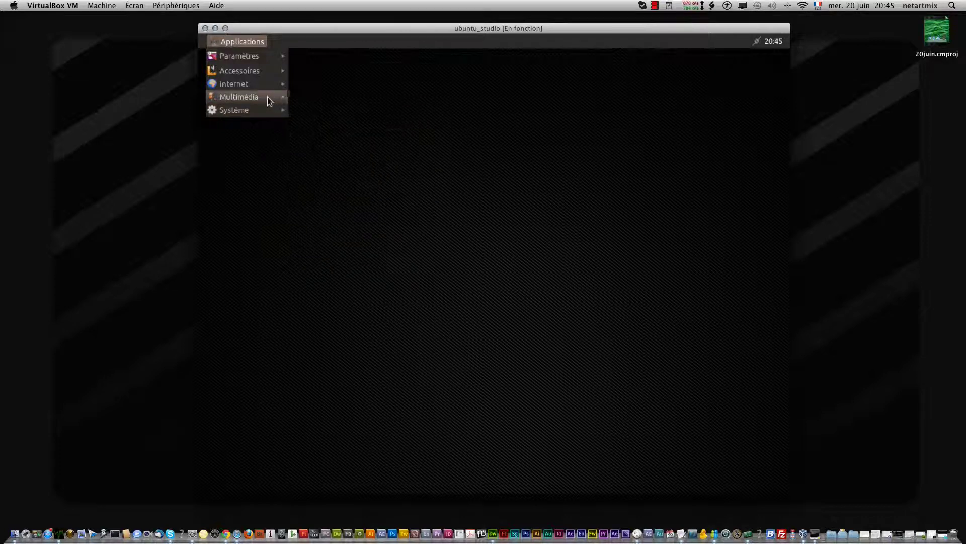
mouse_move(267, 84)
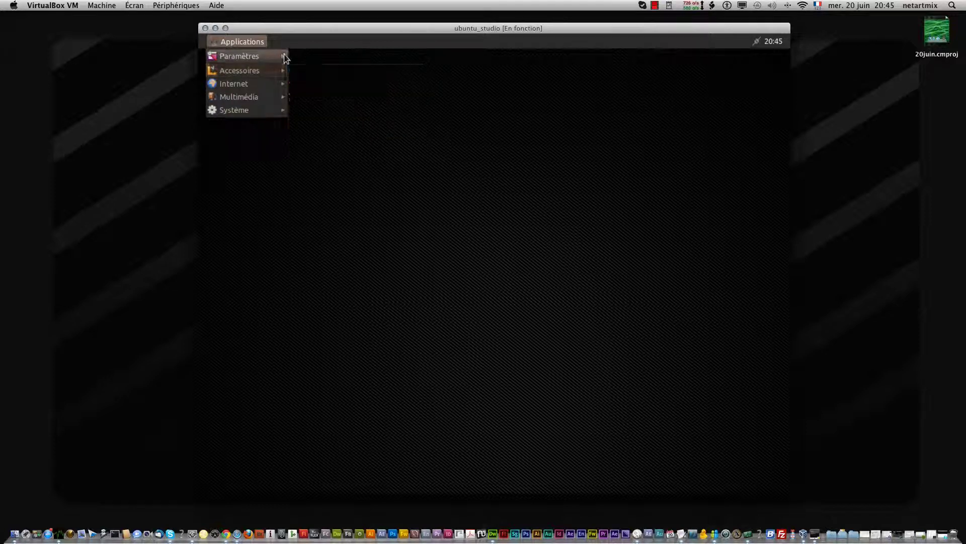
mouse_move(279, 56)
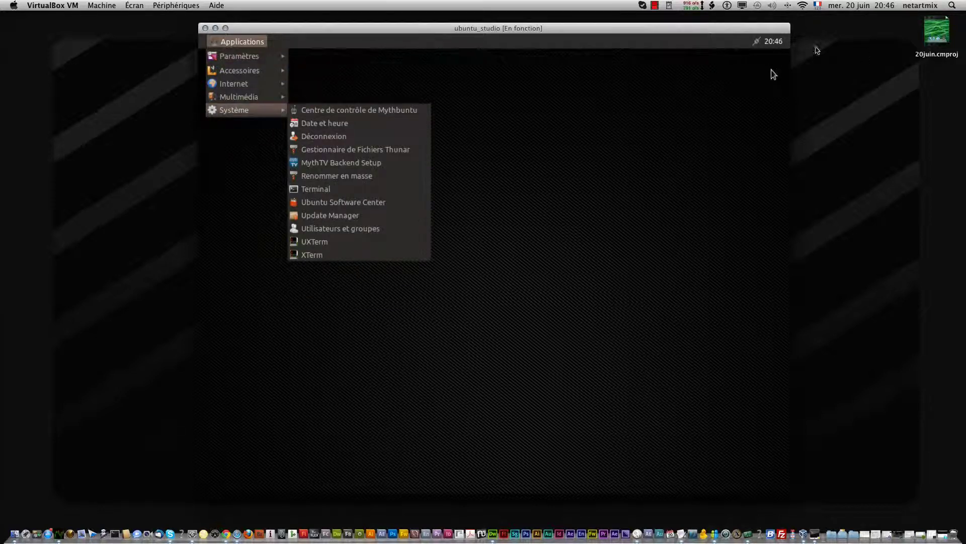
click(793, 40)
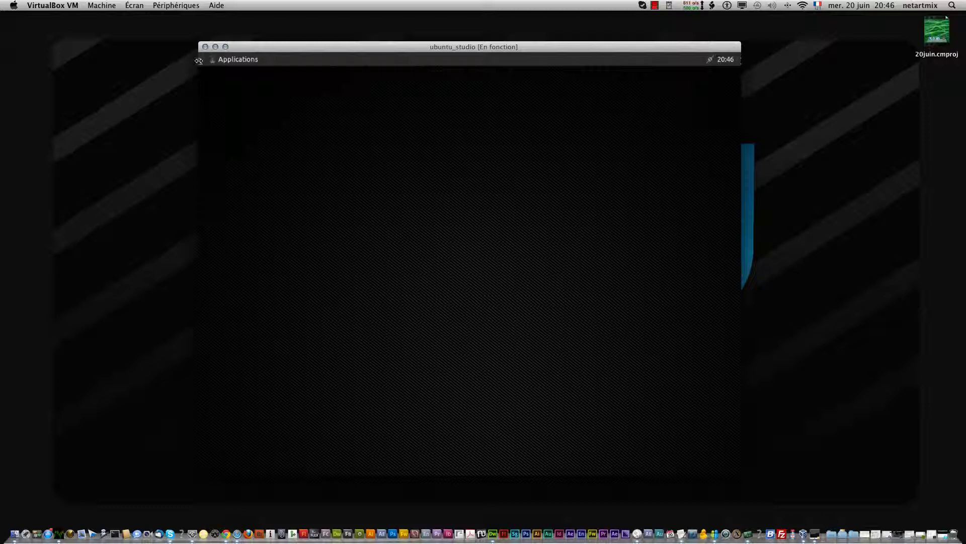
Drag the Xfce panel from the top edge down into the middle of the desktop
drag(199, 61, 196, 206)
click(229, 212)
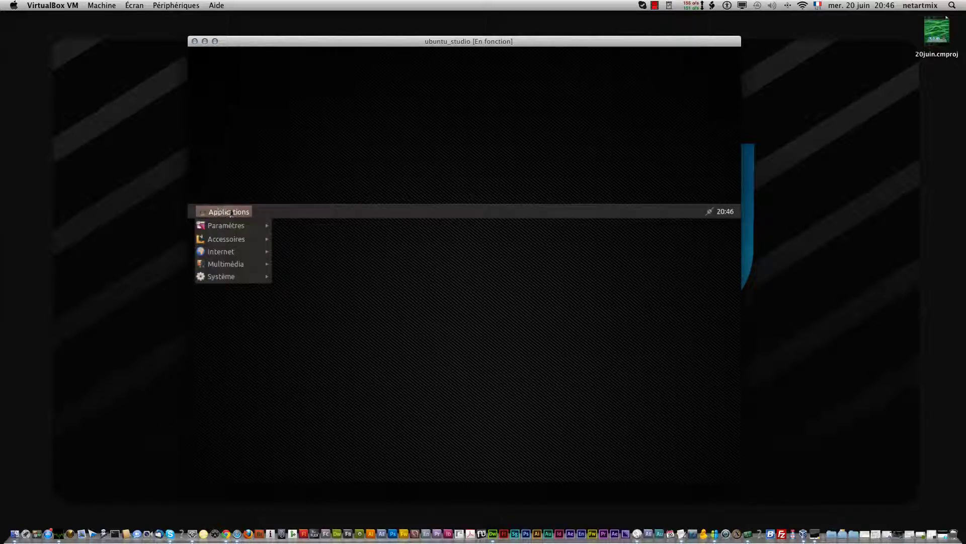
click(494, 210)
View the window list's Properties from the panel menu without changes, then check the network applet
right_click(493, 209)
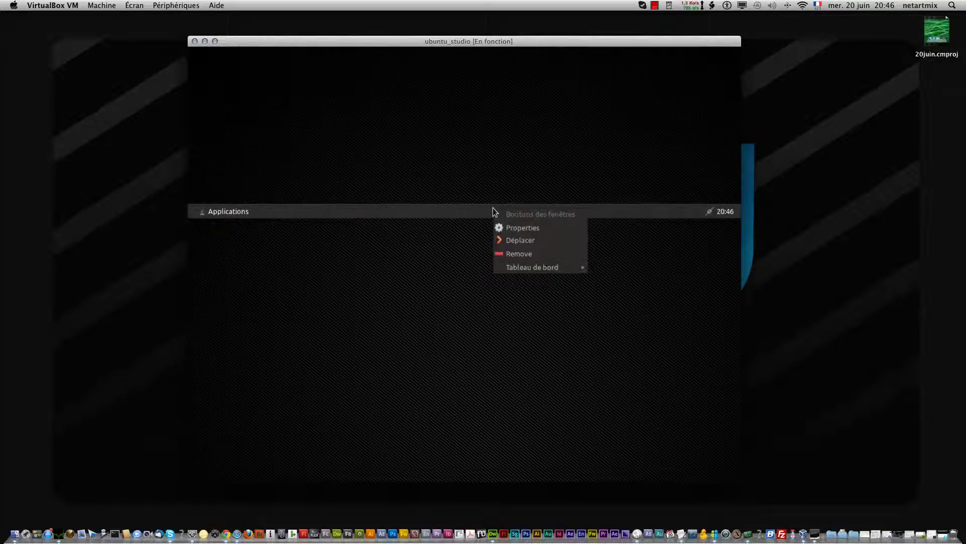
click(524, 231)
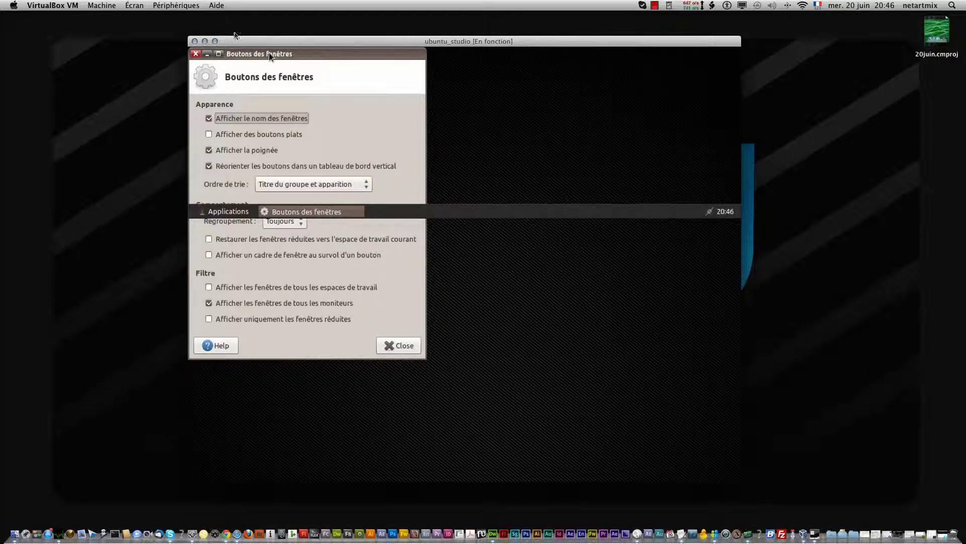
click(195, 54)
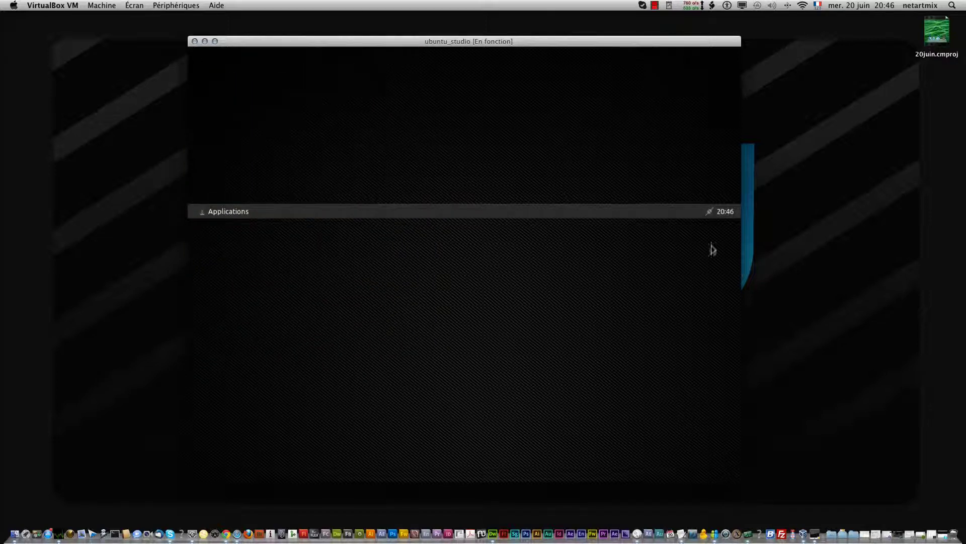
click(712, 211)
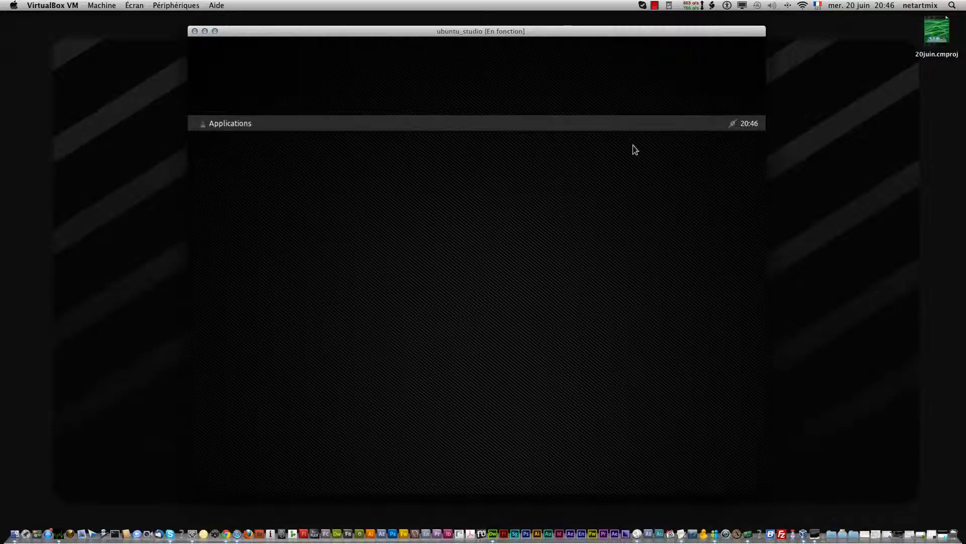
Launch the Gestionnaire de paramètres from Applications > Paramètres
click(220, 129)
mouse_move(236, 139)
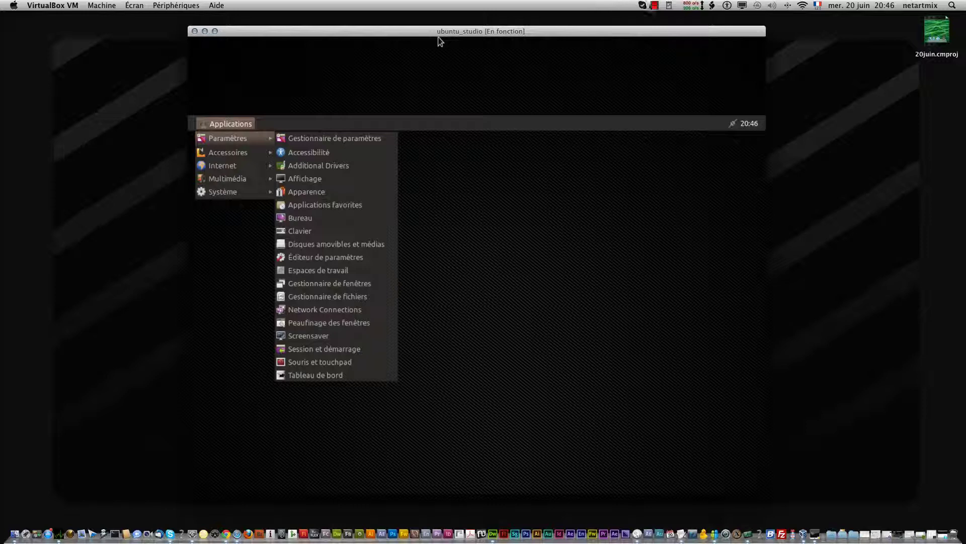
click(655, 5)
click(666, 28)
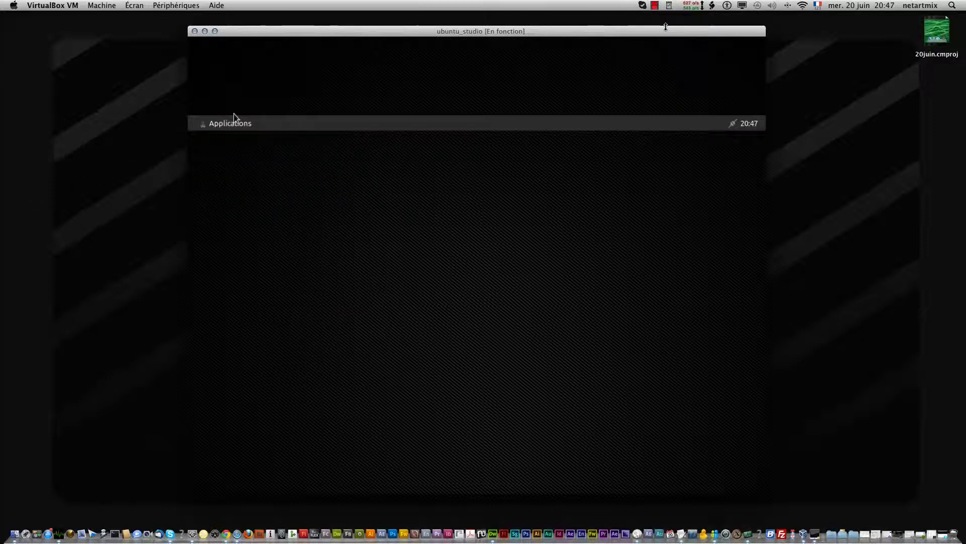
click(235, 121)
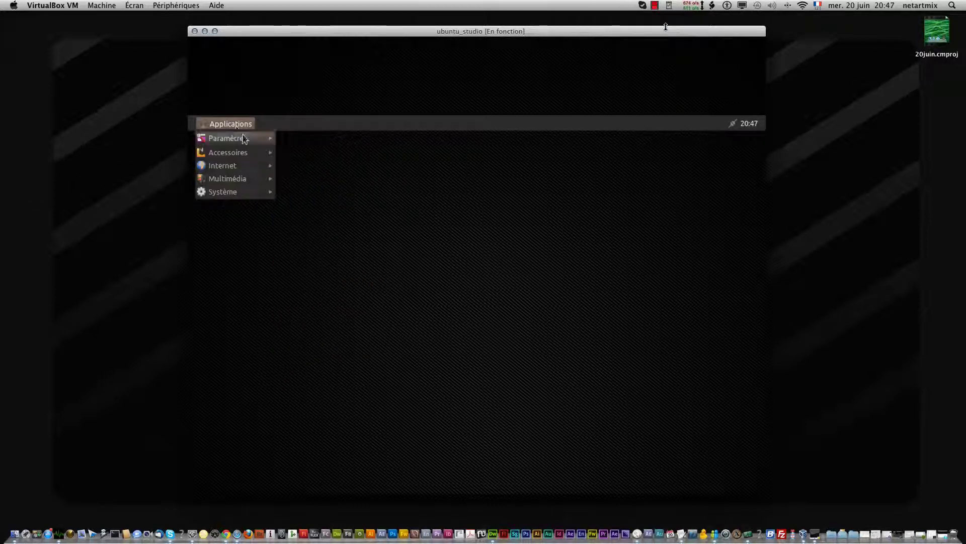
mouse_move(246, 139)
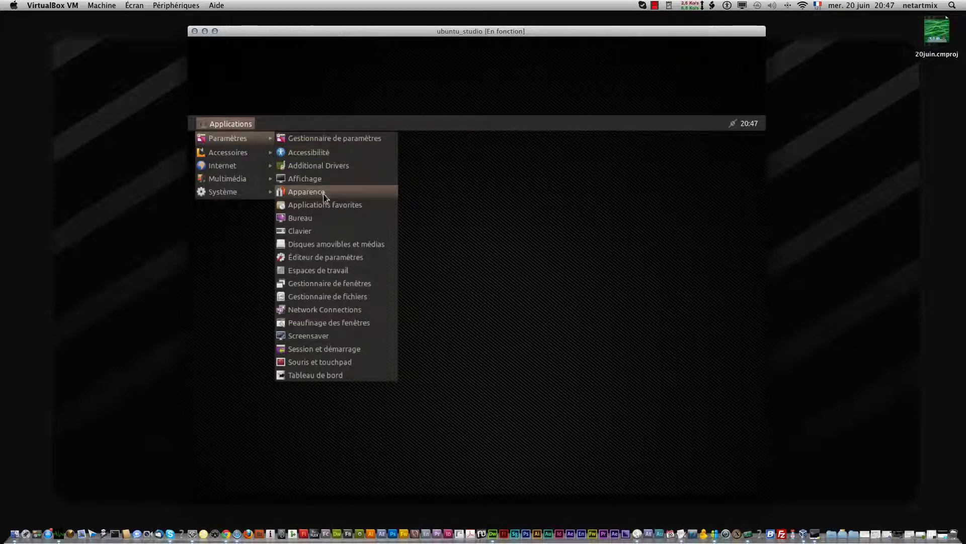
click(334, 143)
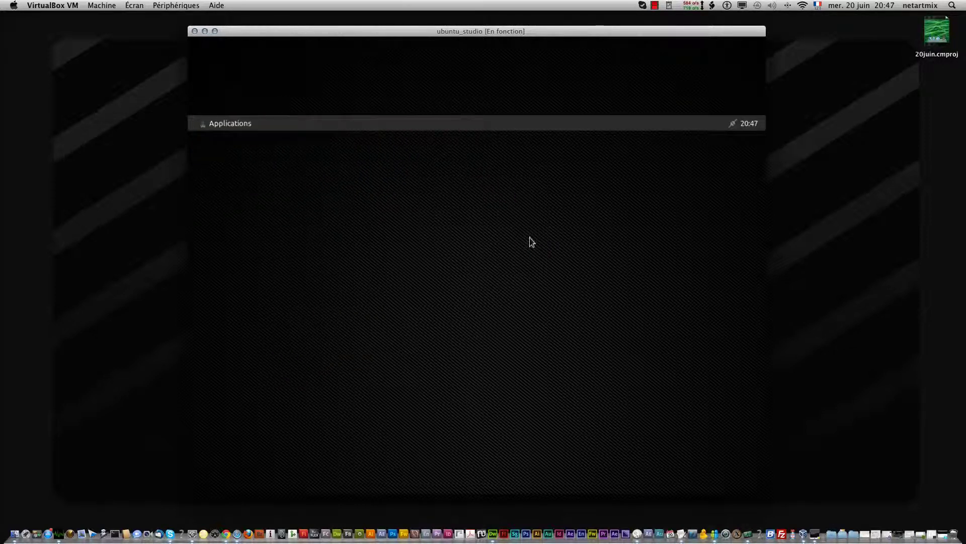
Launch the Mythbuntu Log Grabber from Applications > Accessoires
click(225, 125)
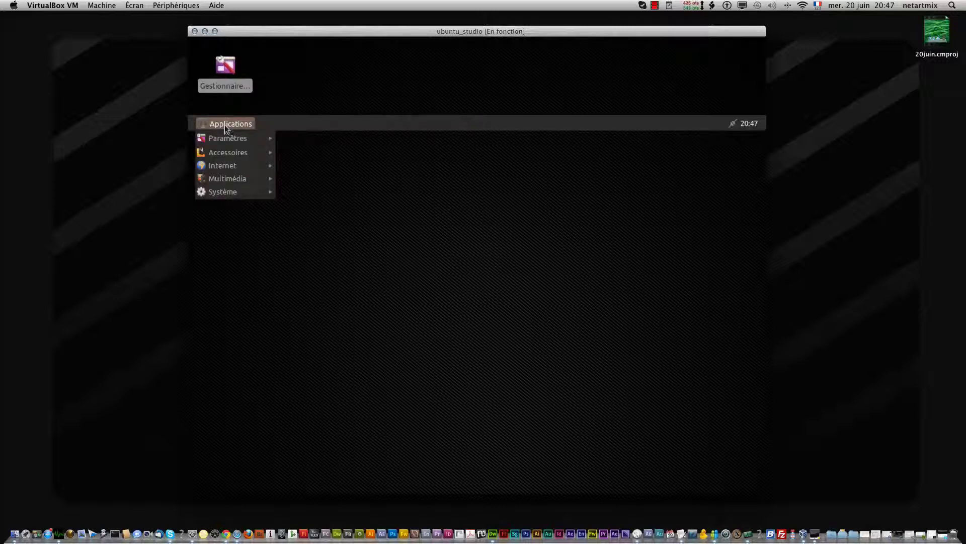
mouse_move(243, 154)
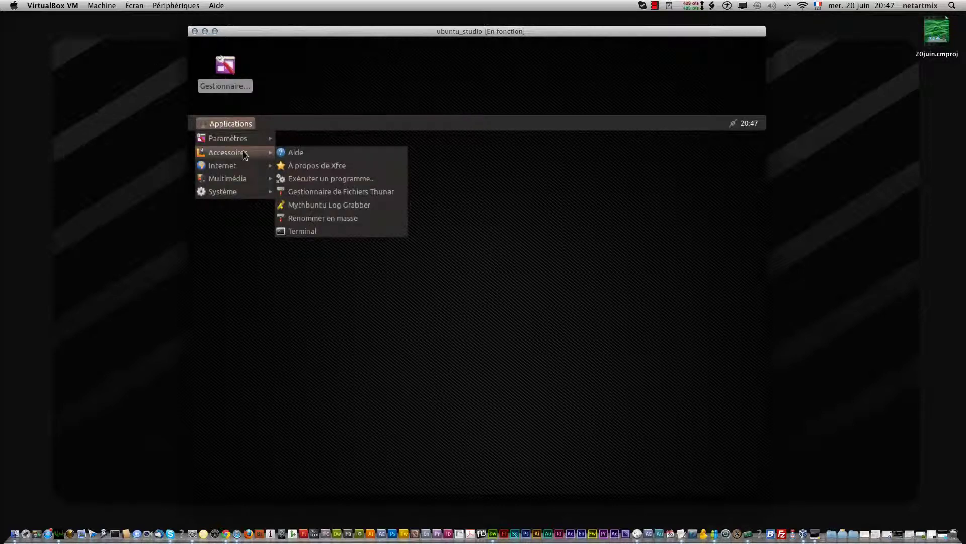
click(356, 205)
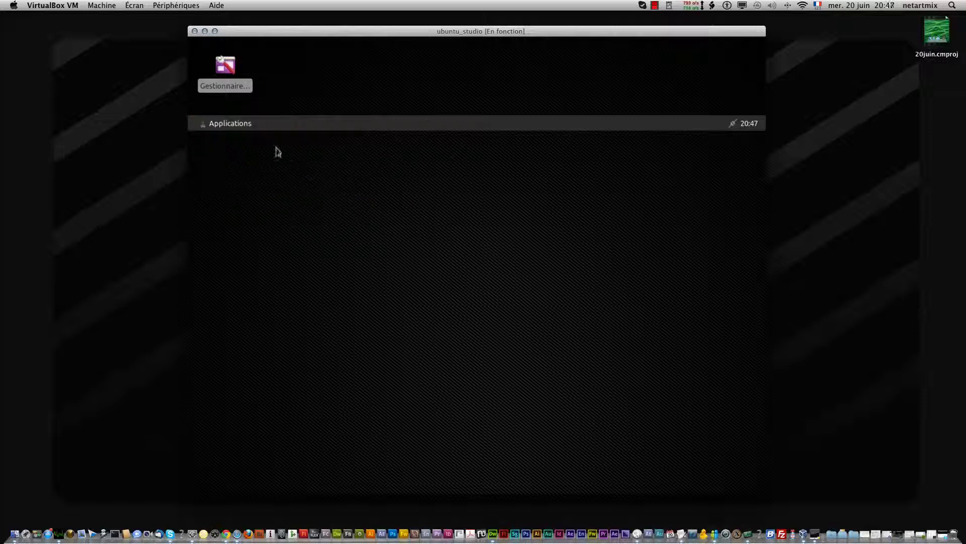
click(227, 123)
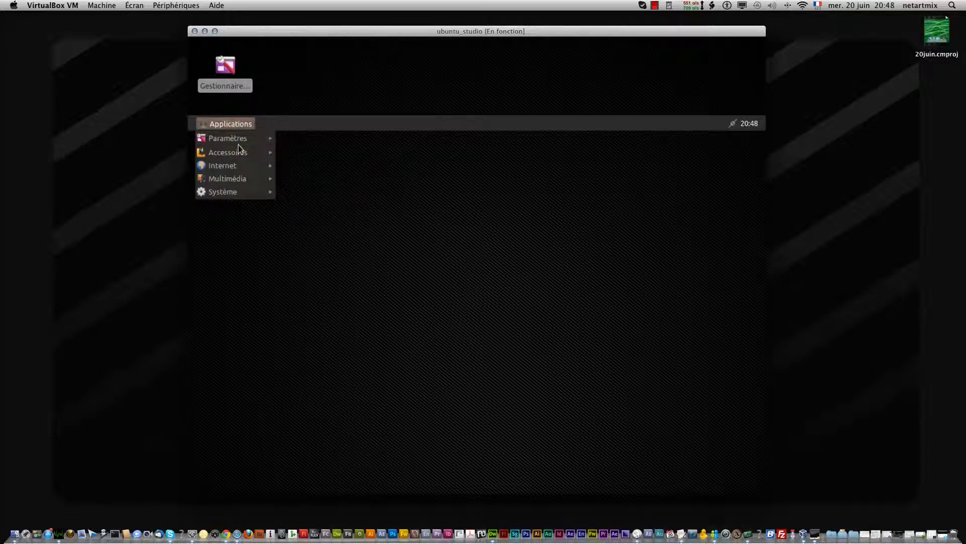
mouse_move(263, 196)
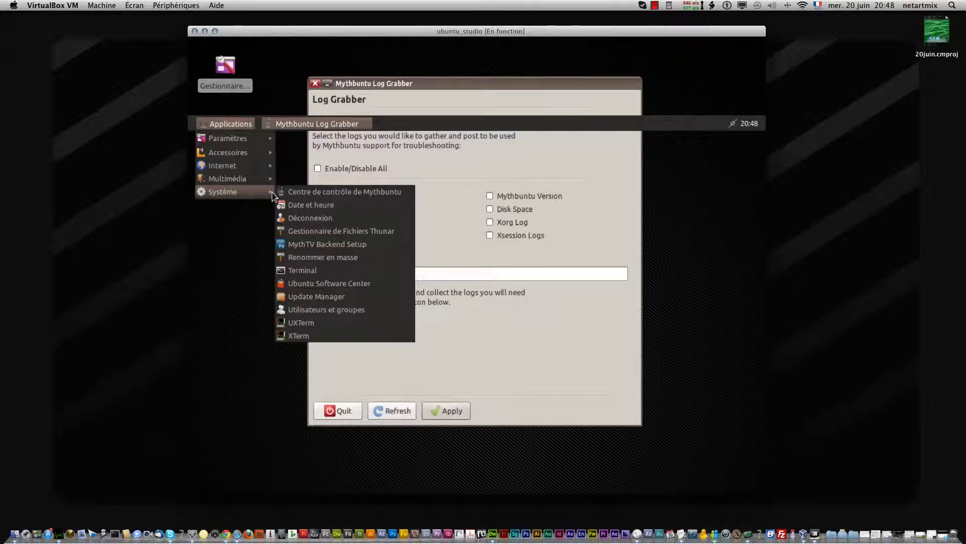
Close the Log Grabber and choose Applications > Système > Déconnexion to show the logout options
click(333, 92)
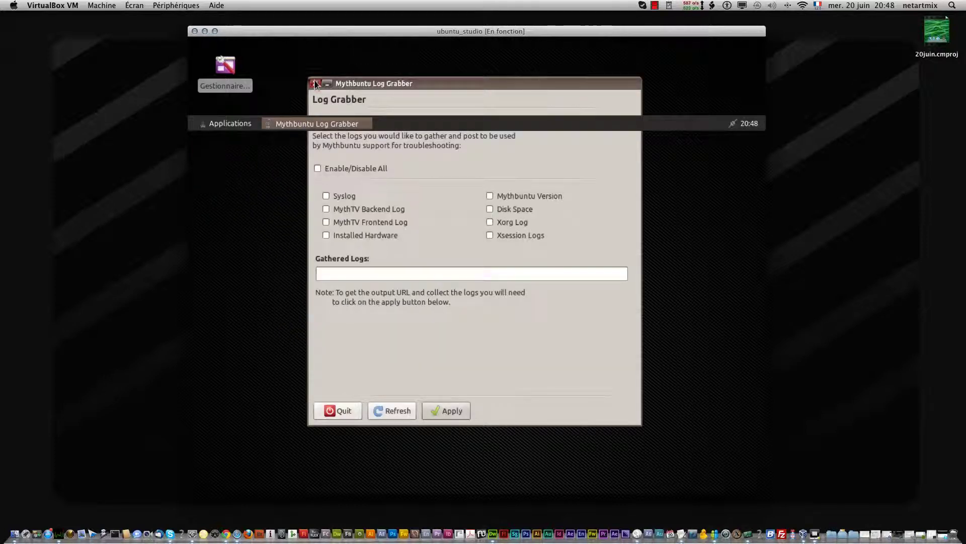
click(315, 84)
click(226, 124)
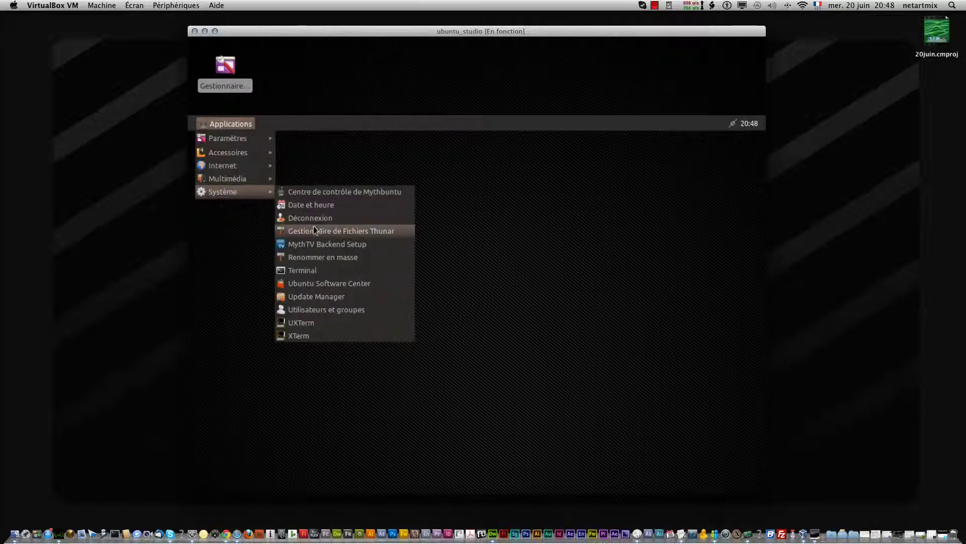
click(315, 217)
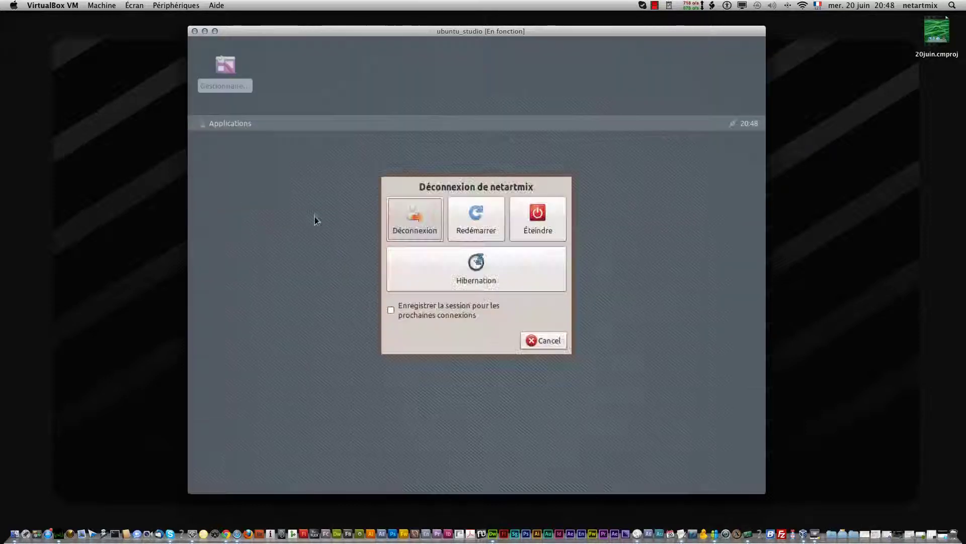
Choose Redémarrer in the logout dialog to restart the Mythbuntu guest
click(532, 225)
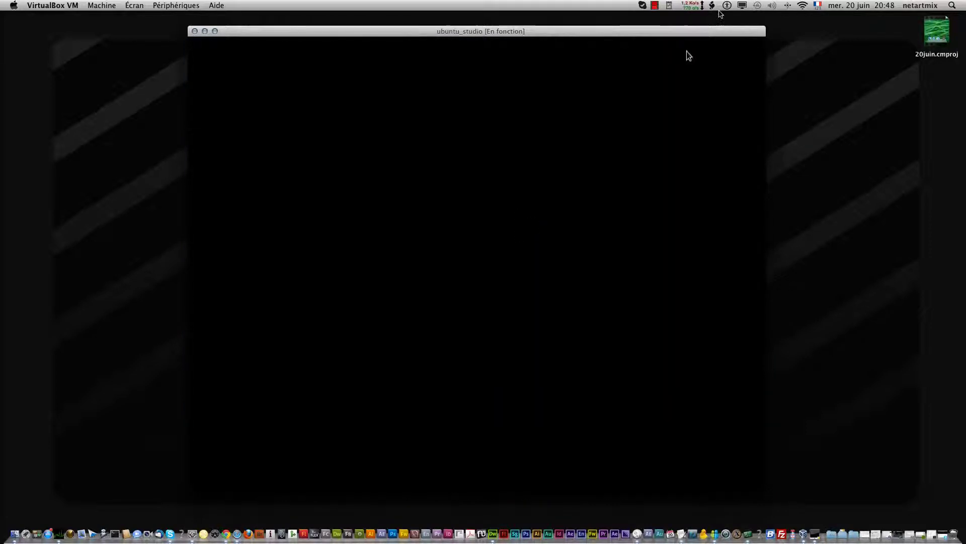
click(655, 6)
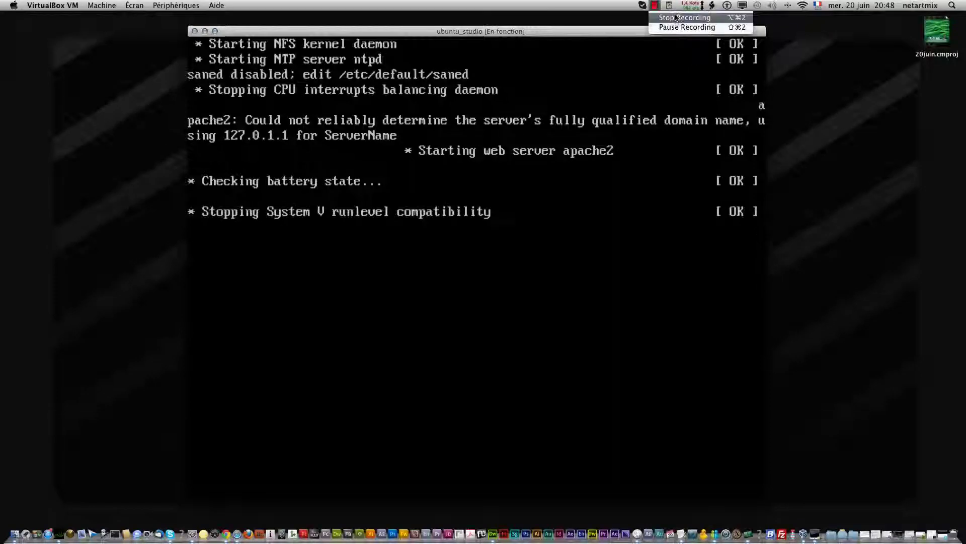